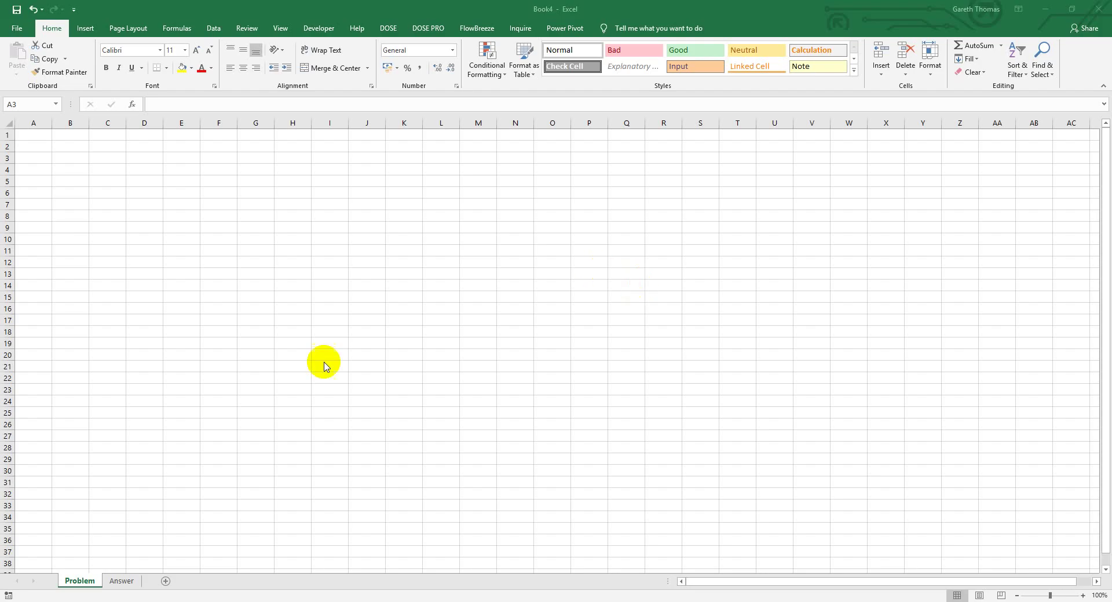
# Step: Enter the header "Days Elapsed" in cell A2
pyautogui.click(36, 145)
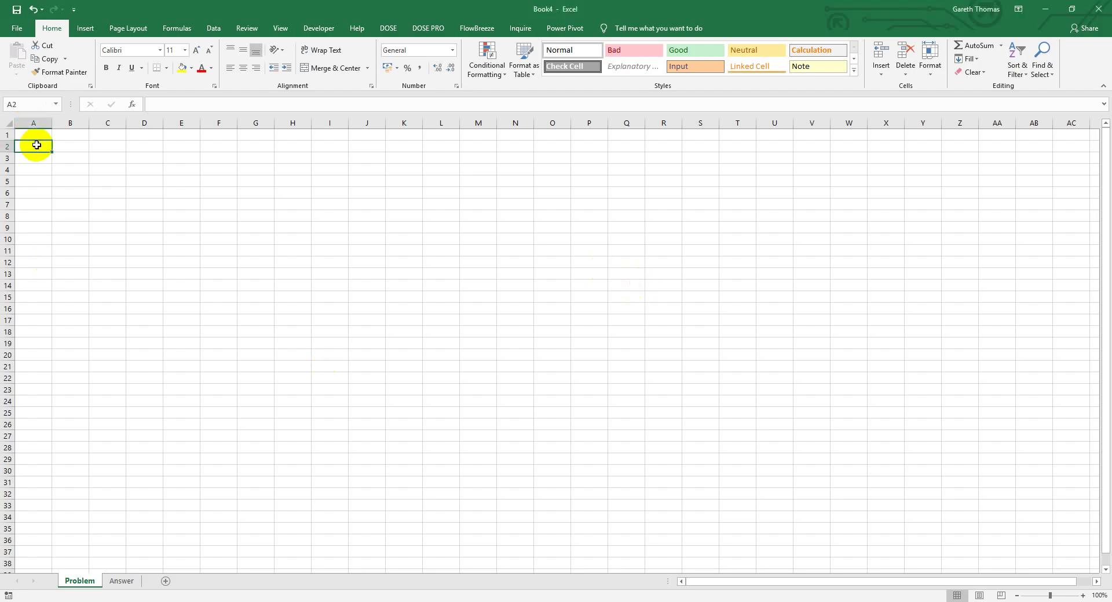
pyautogui.write('Days')
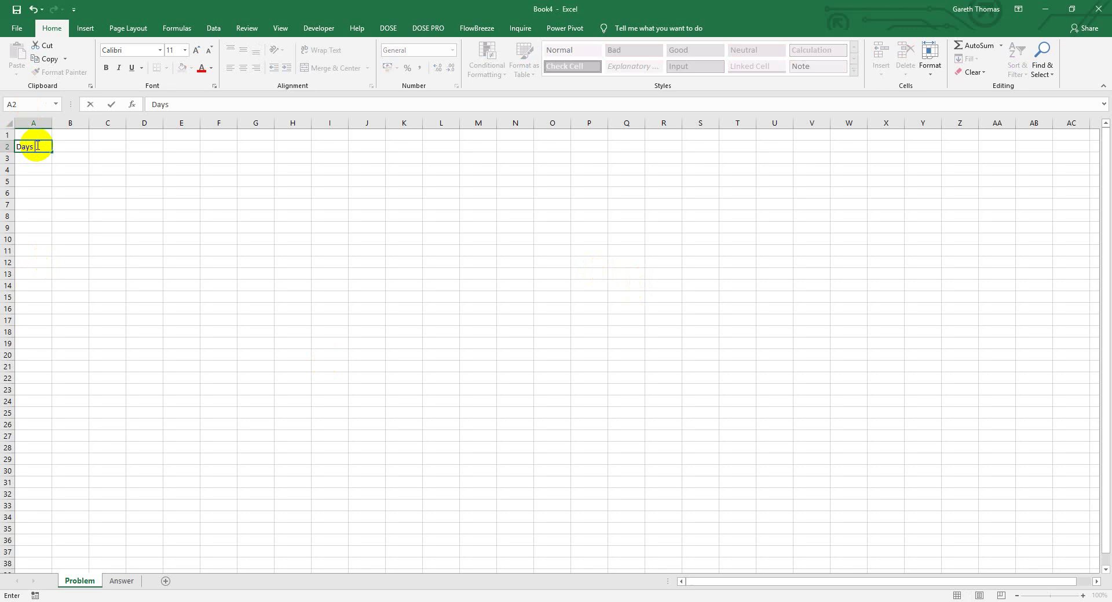
pyautogui.write(' Elapsed')
pyautogui.hotkey('ctrl', 'Return')
pyautogui.press('Right')
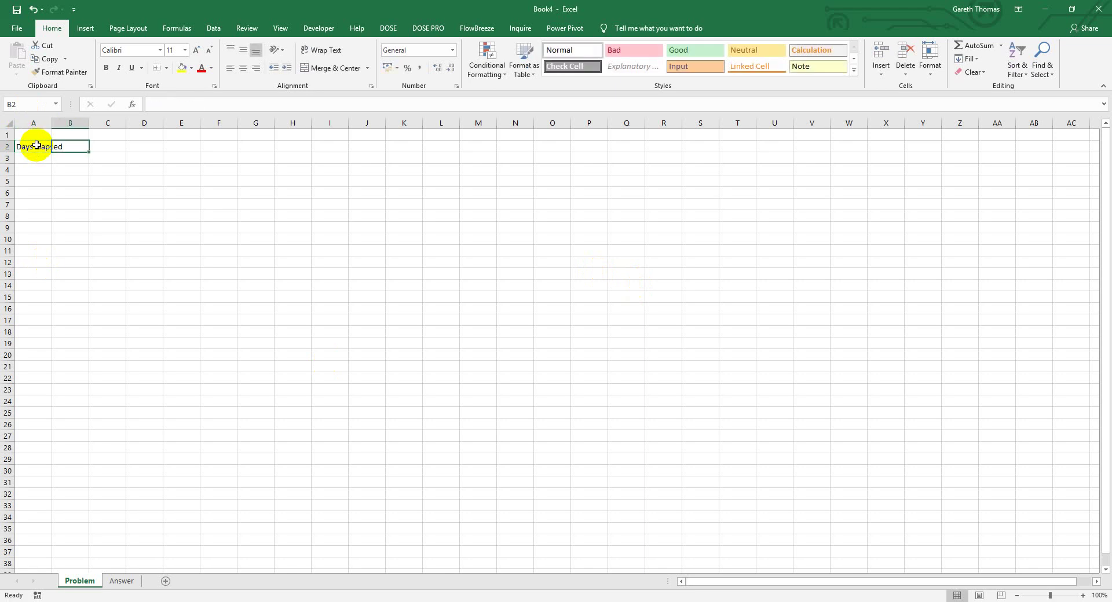
# Step: Fill cells A3:A27 with random whole numbers using =RANDBETWEEN(1,200)
pyautogui.press('Left')
pyautogui.press('Down')
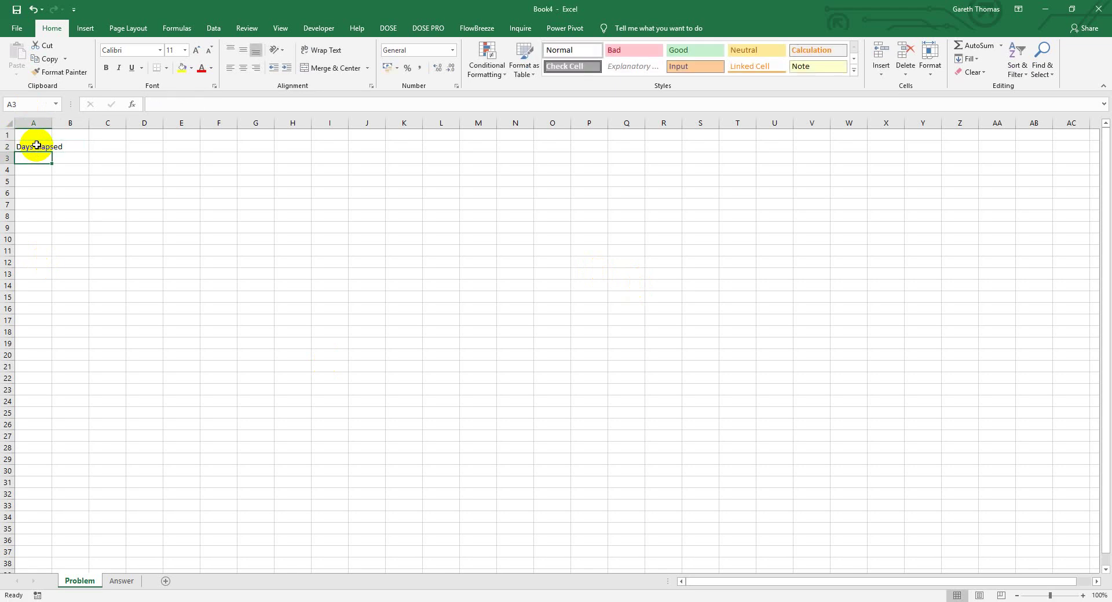
pyautogui.hotkey('shift', 'Down')
pyautogui.hotkey('shift', 'Down')
pyautogui.hotkey('shift', 'Down')
pyautogui.hotkey('shift', 'Down')
pyautogui.hotkey('shift', 'Down')
pyautogui.hotkey('shift', 'Down')
pyautogui.hotkey('shift', 'Down')
pyautogui.hotkey('shift', 'Down')
pyautogui.hotkey('shift', 'Down')
pyautogui.hotkey('shift', 'Down')
pyautogui.hotkey('shift', 'Down')
pyautogui.hotkey('shift', 'Down')
pyautogui.hotkey('shift', 'Down')
pyautogui.hotkey('shift', 'Down')
pyautogui.hotkey('shift', 'Down')
pyautogui.hotkey('shift', 'Down')
pyautogui.hotkey('shift', 'Down')
pyautogui.hotkey('shift', 'Down')
pyautogui.hotkey('shift', 'Down')
pyautogui.hotkey('shift', 'Down')
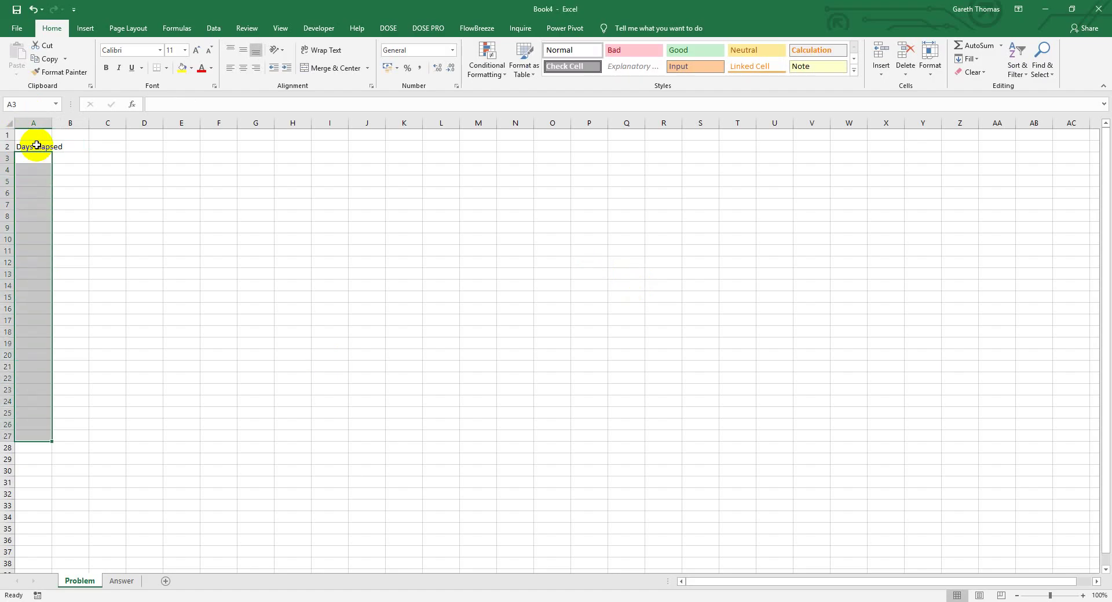
pyautogui.write('=')
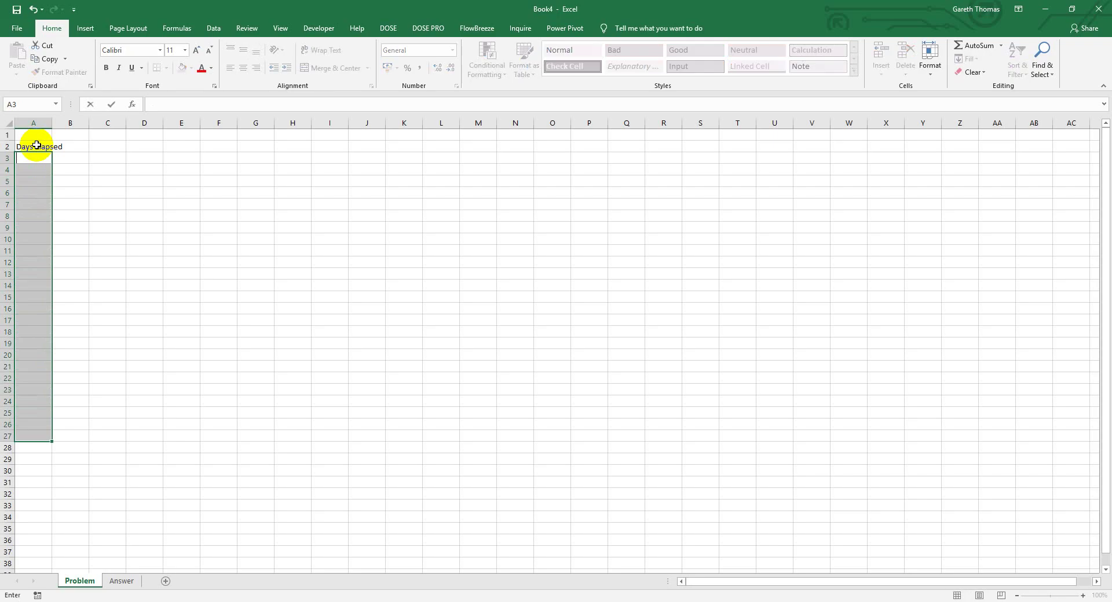
pyautogui.write('randb')
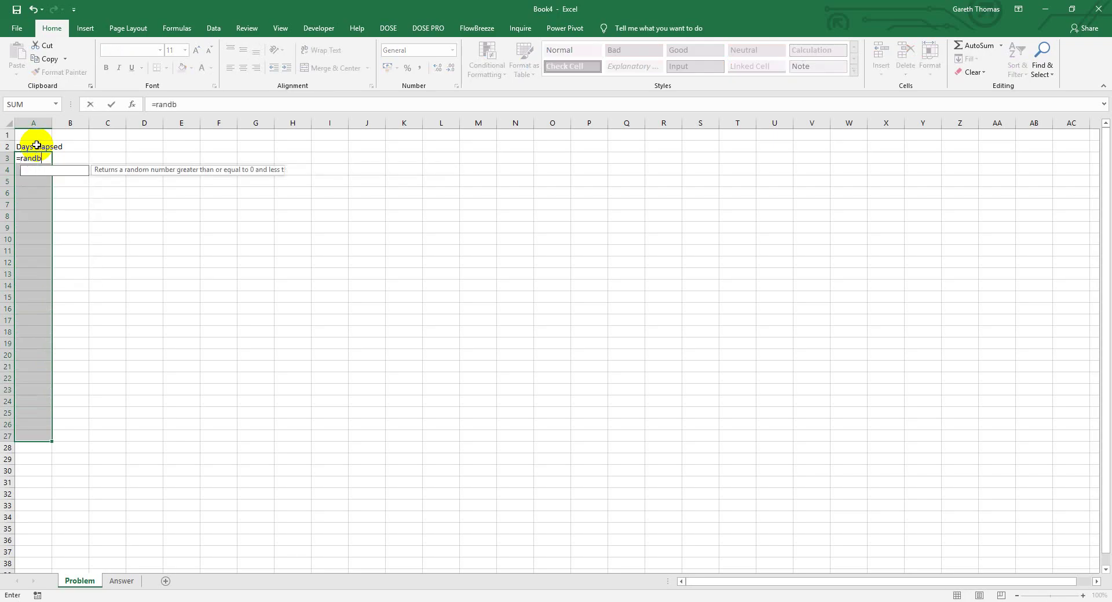
pyautogui.press('Tab')
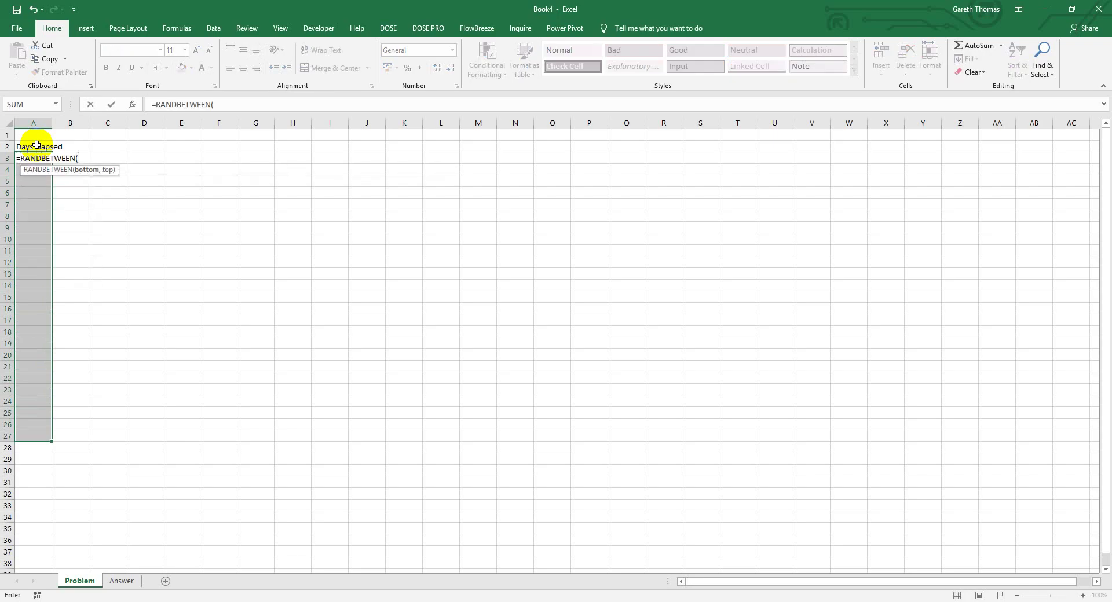
pyautogui.write('1,200)')
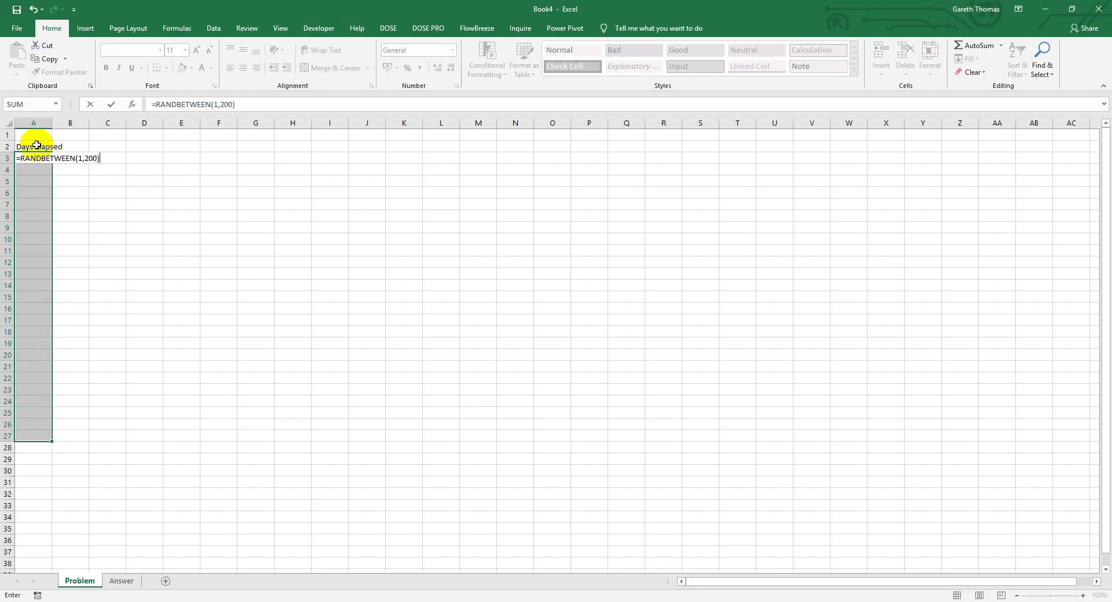
pyautogui.hotkey('ctrl', 'Return')
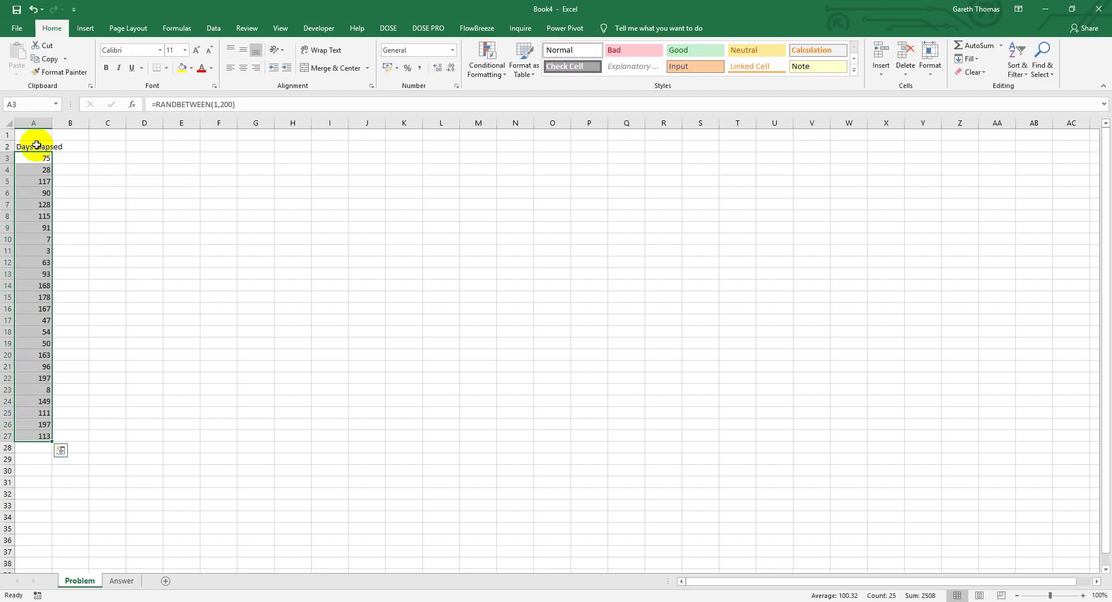
# Step: Replace the random-number formulas in A3:A27 with their static values
pyautogui.rightClick(36, 156)
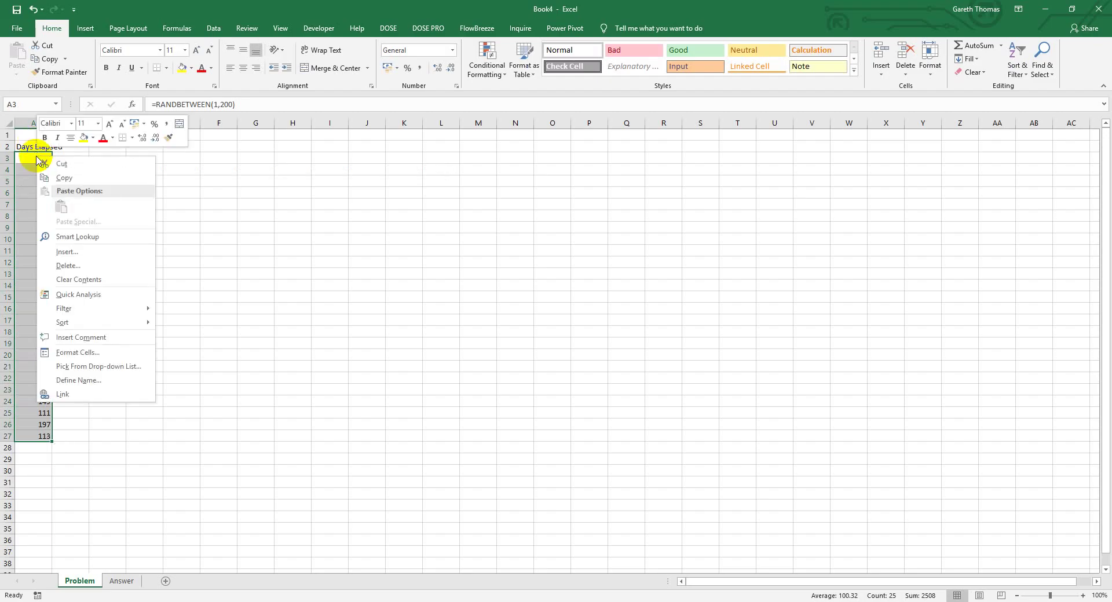
pyautogui.click(59, 178)
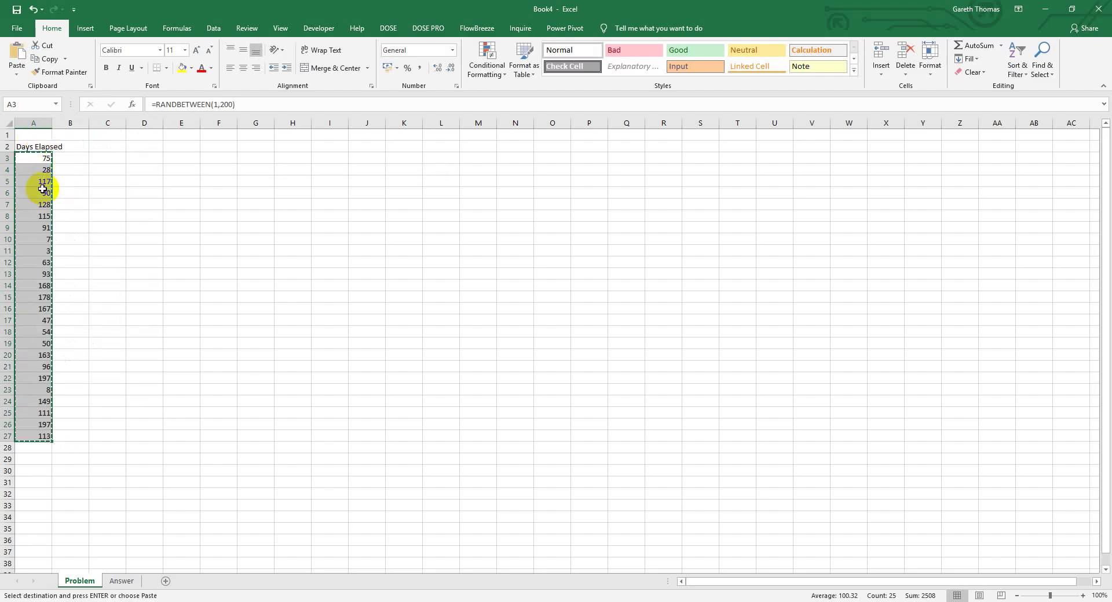
pyautogui.rightClick(42, 189)
pyautogui.click(85, 239)
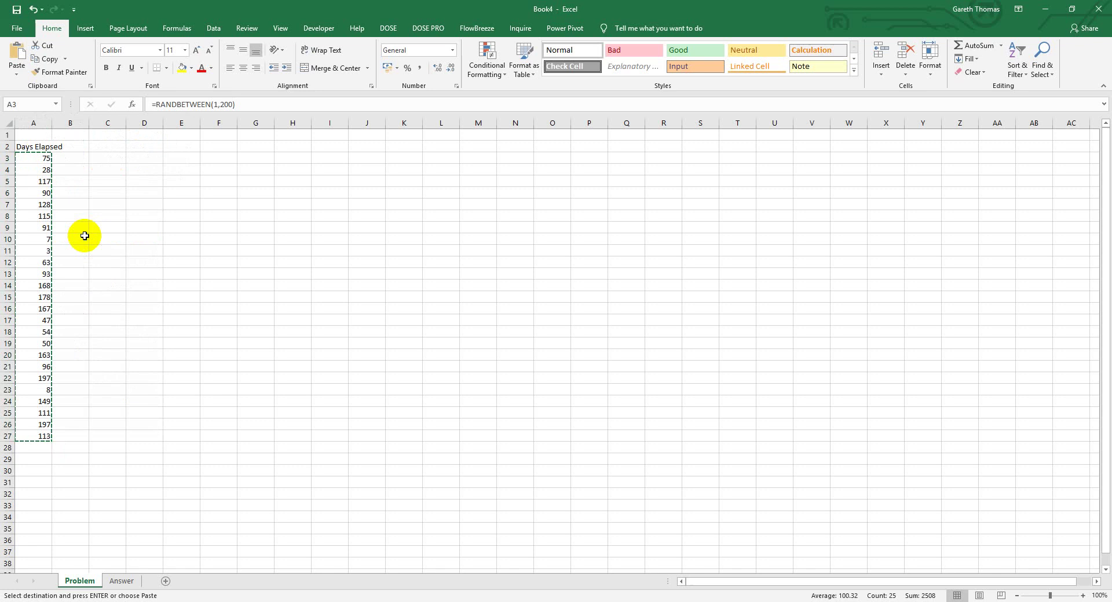
pyautogui.click(35, 159)
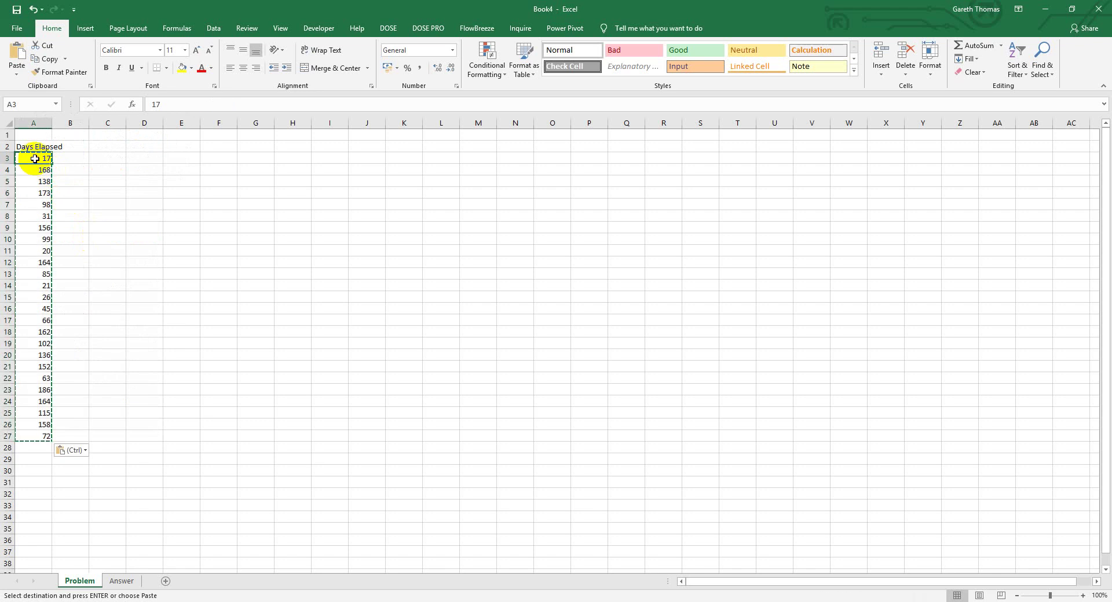
pyautogui.press('Escape')
pyautogui.click(371, 207)
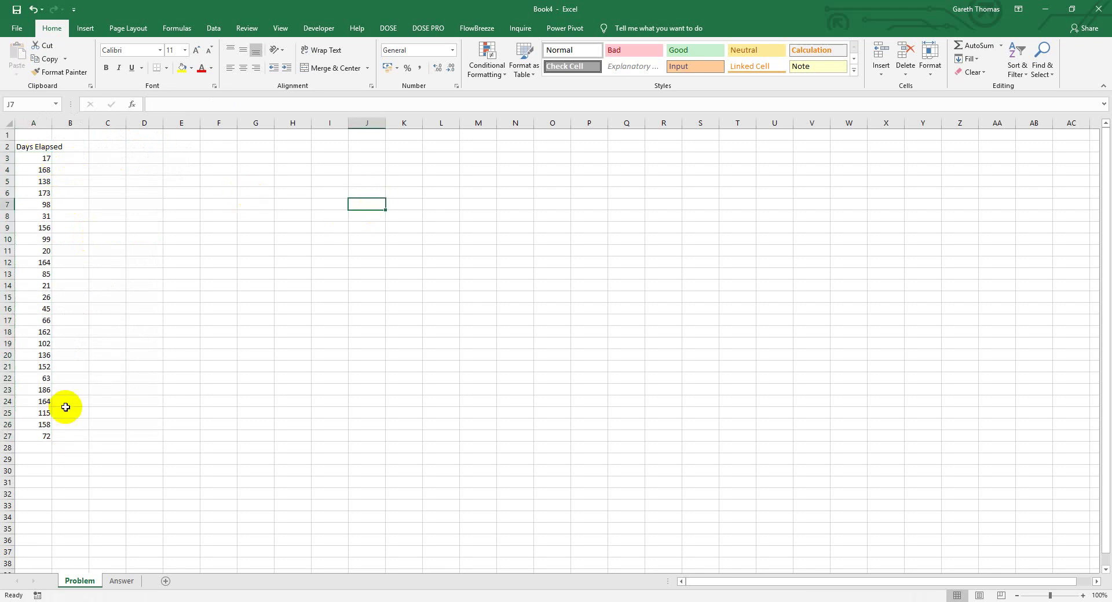
# Step: Enter the heading "Group Table" in cell I6
pyautogui.click(328, 192)
pyautogui.write('Gro')
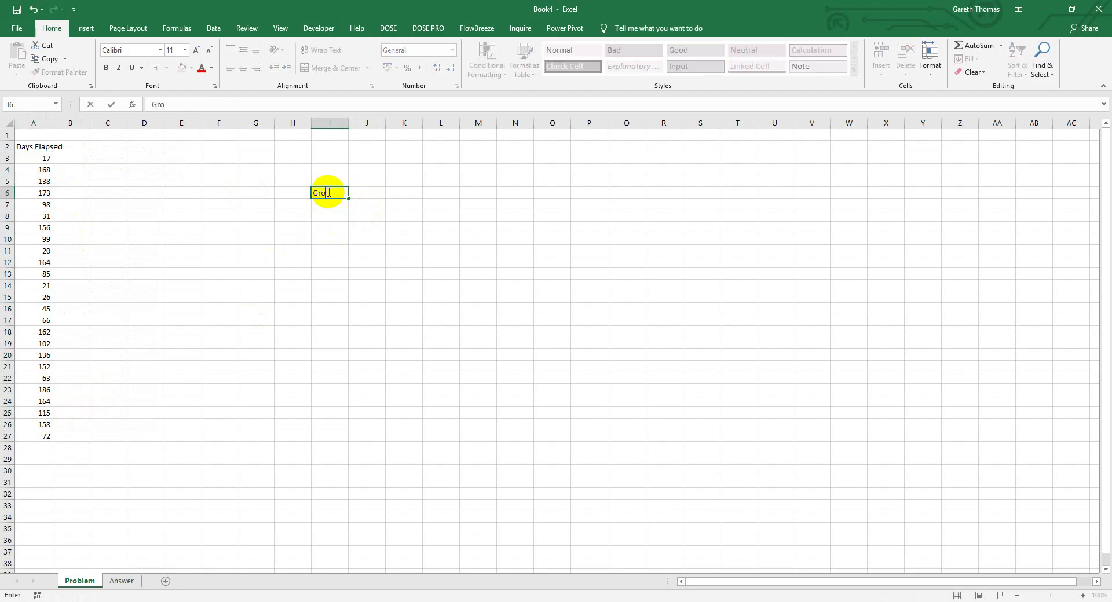
pyautogui.write('uping')
pyautogui.press('BackSpace')
pyautogui.press('BackSpace')
pyautogui.press('BackSpace')
pyautogui.write('Table')
pyautogui.press('Return')
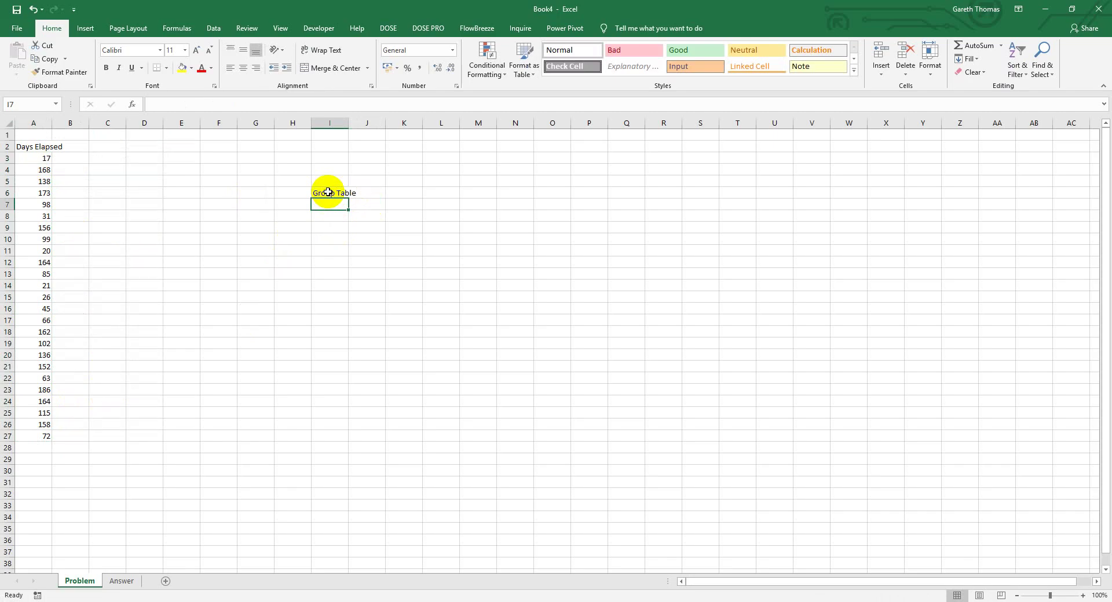
# Step: List the group labels 1>20, 21>50, 51>100 and 101>150 in cells I7 to I10
pyautogui.write('1')
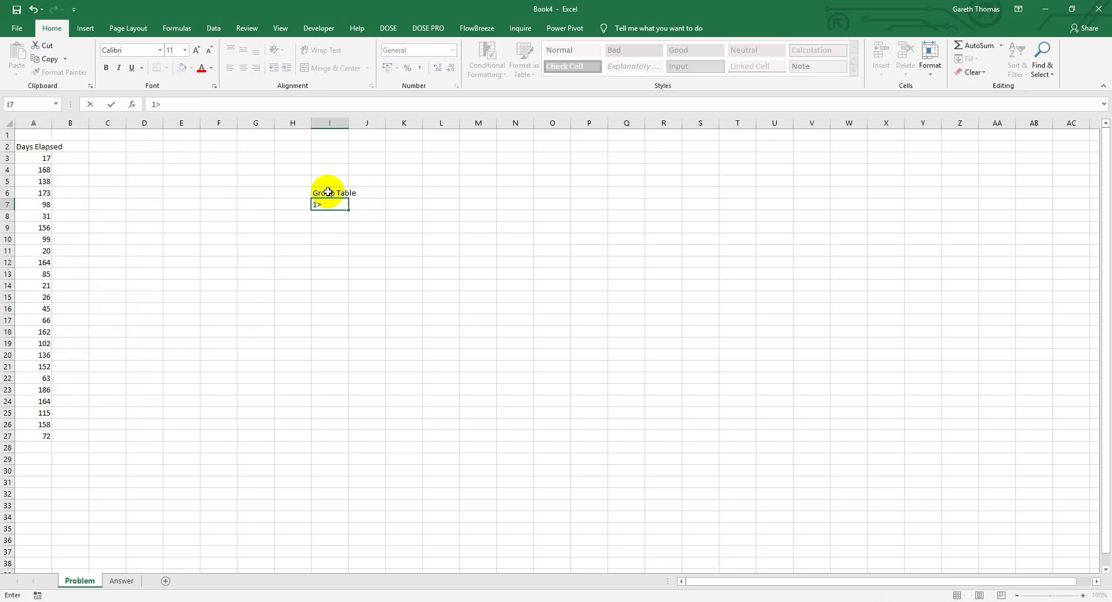
pyautogui.write('>20')
pyautogui.press('Return')
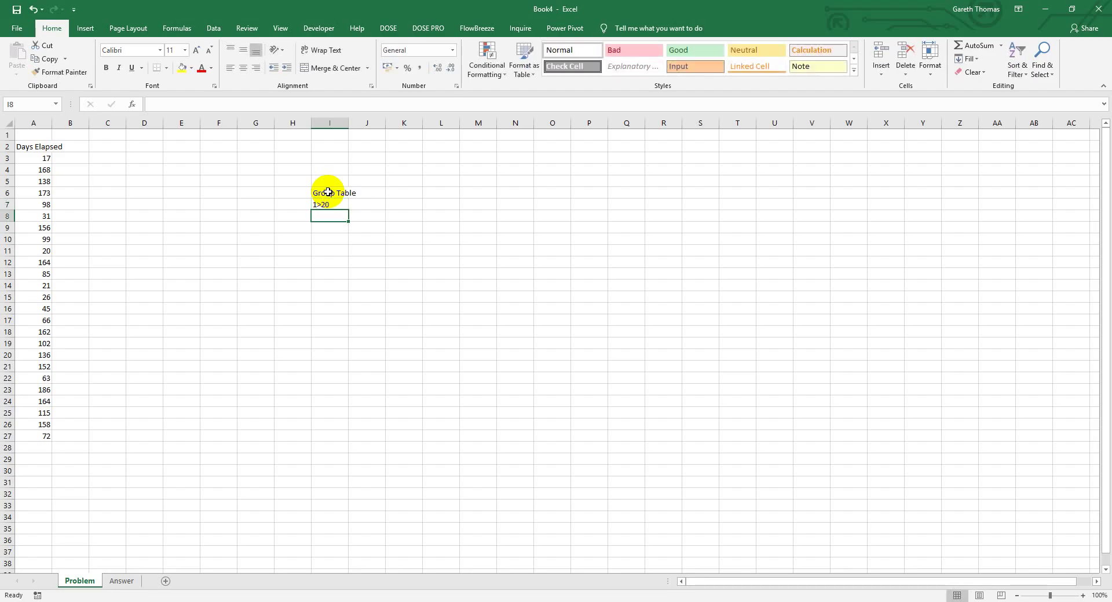
pyautogui.write('21>')
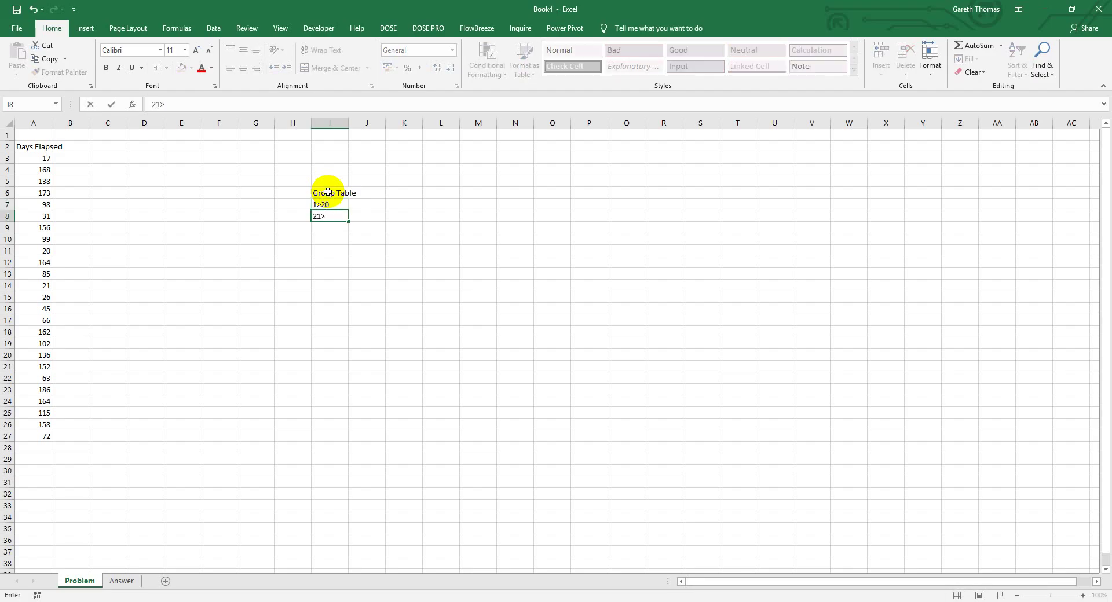
pyautogui.write('50')
pyautogui.press('Return')
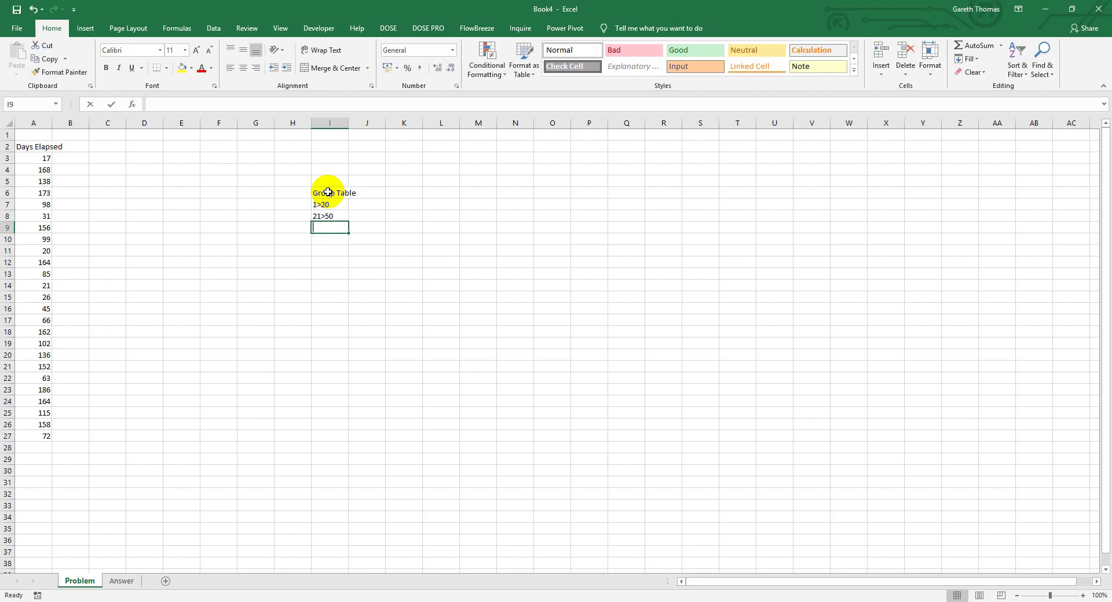
pyautogui.write('51>')
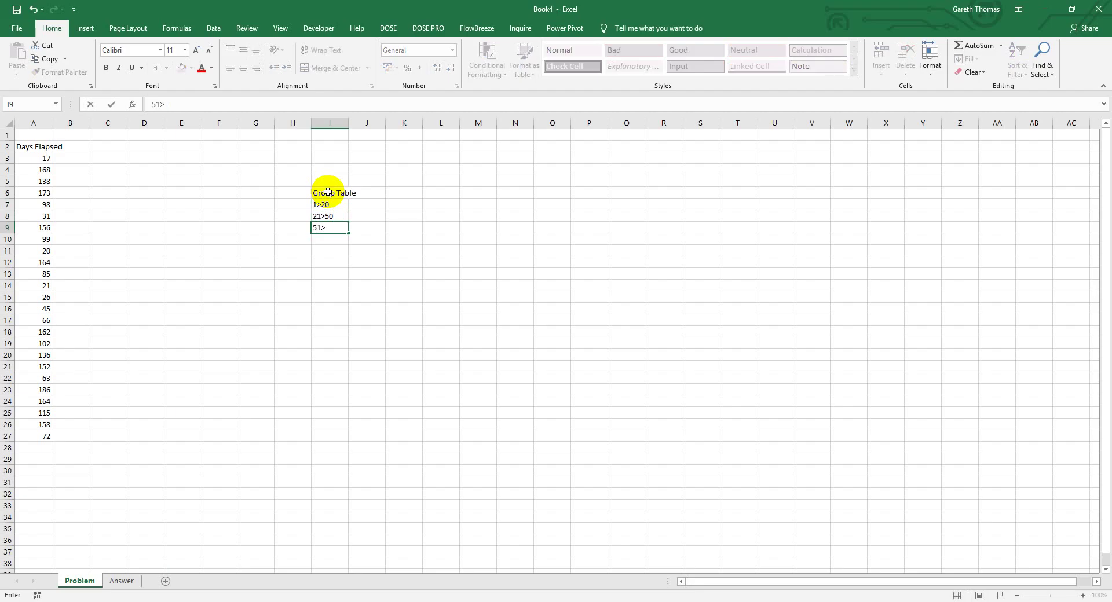
pyautogui.write('100')
pyautogui.press('Return')
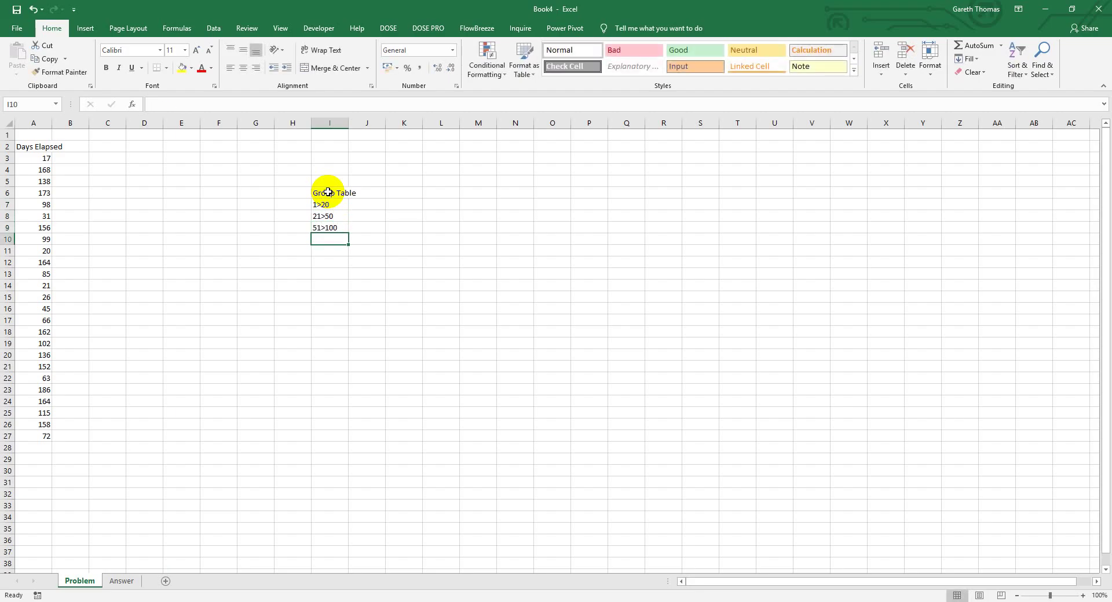
pyautogui.write('101')
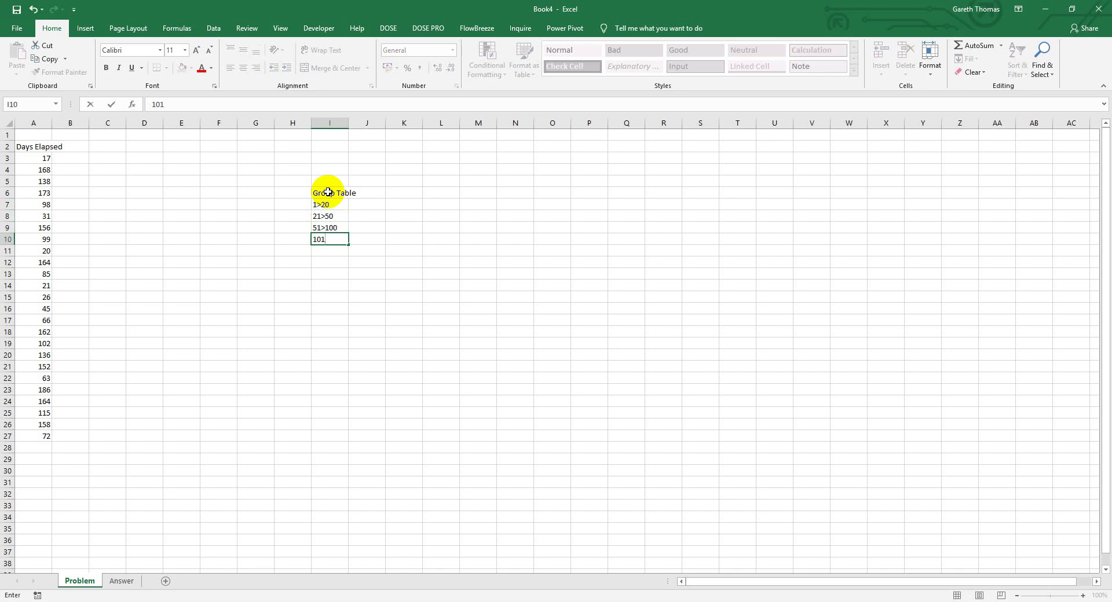
pyautogui.write('>150')
pyautogui.press('Return')
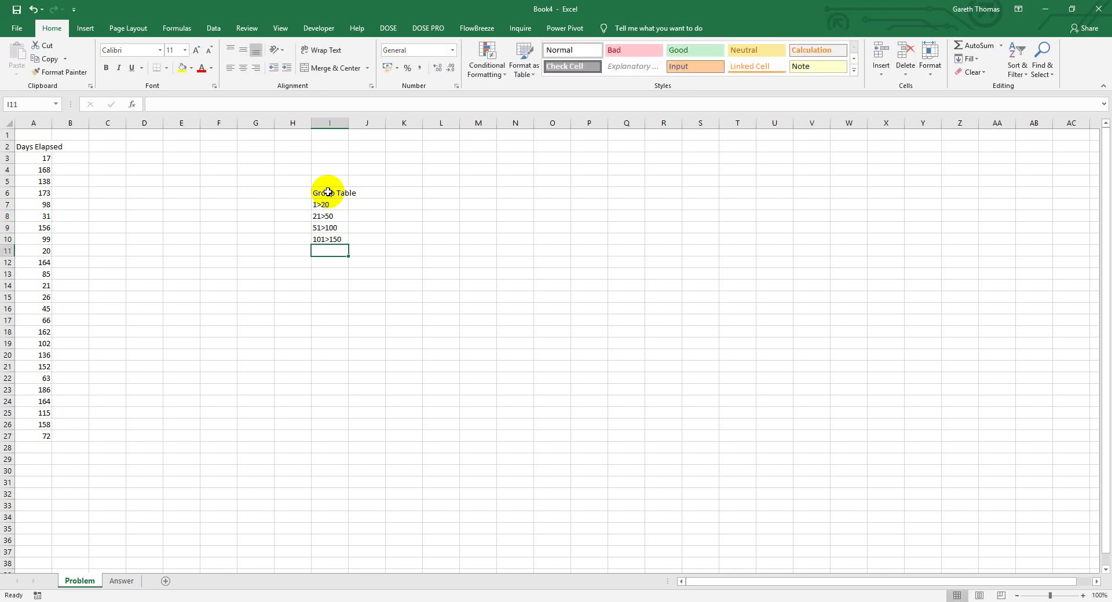
# Step: Add the final group label >150 in cell I11, below 101>150
pyautogui.write('150')
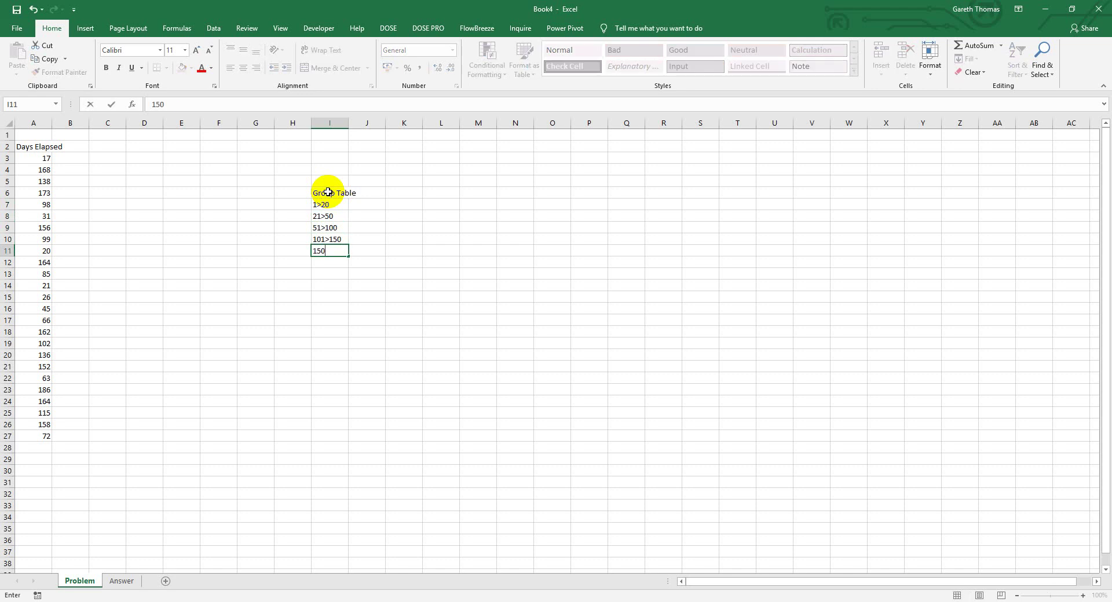
pyautogui.press('BackSpace')
pyautogui.press('BackSpace')
pyautogui.press('BackSpace')
pyautogui.write('<')
pyautogui.press('BackSpace')
pyautogui.write('>150')
pyautogui.press('Return')
# Step: Enter the header "Buckets" in cell B2, beside the Days Elapsed header
pyautogui.press('Up')
pyautogui.press('Up')
pyautogui.press('Up')
pyautogui.press('Up')
pyautogui.press('Up')
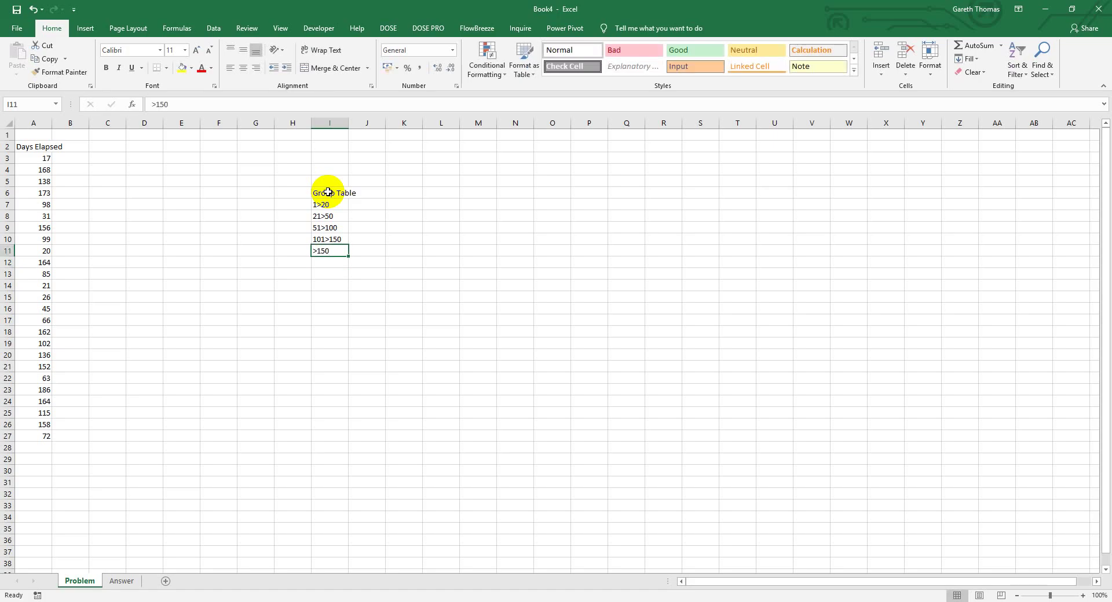
pyautogui.press('Left')
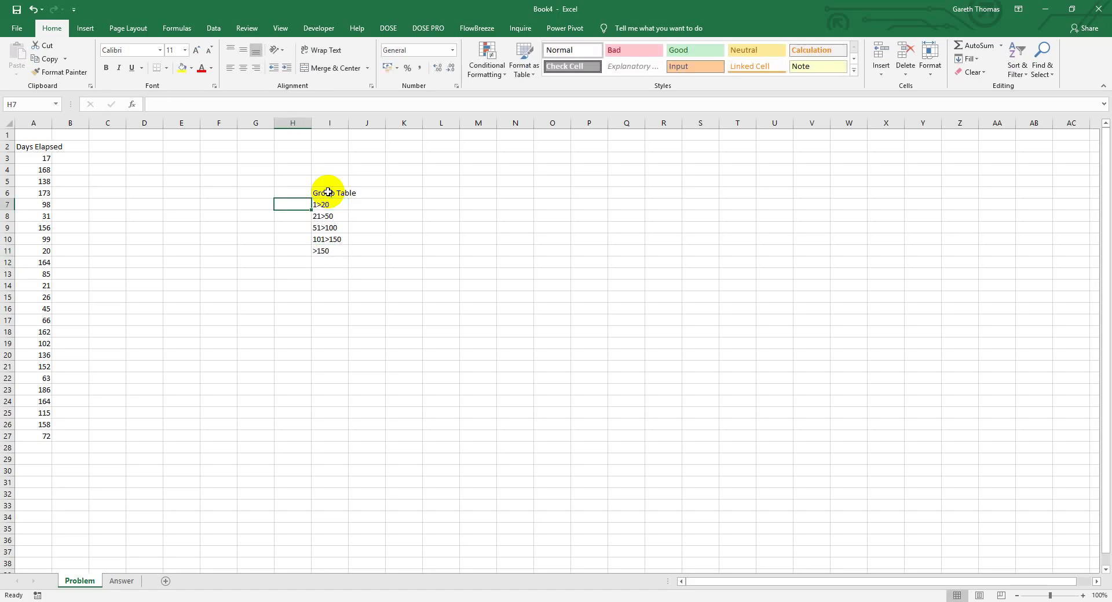
pyautogui.press('Left')
pyautogui.press('Left')
pyautogui.press('Up')
pyautogui.press('Up')
pyautogui.press('Up')
pyautogui.press('Left')
pyautogui.press('Left')
pyautogui.press('Left')
pyautogui.press('Up')
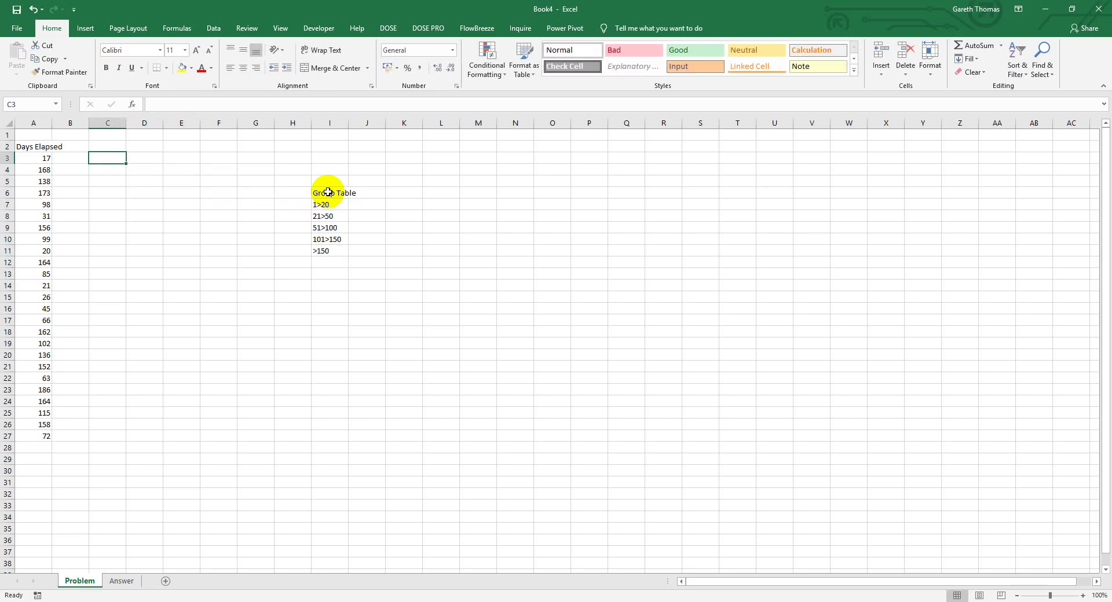
pyautogui.press('Up')
pyautogui.press('Left')
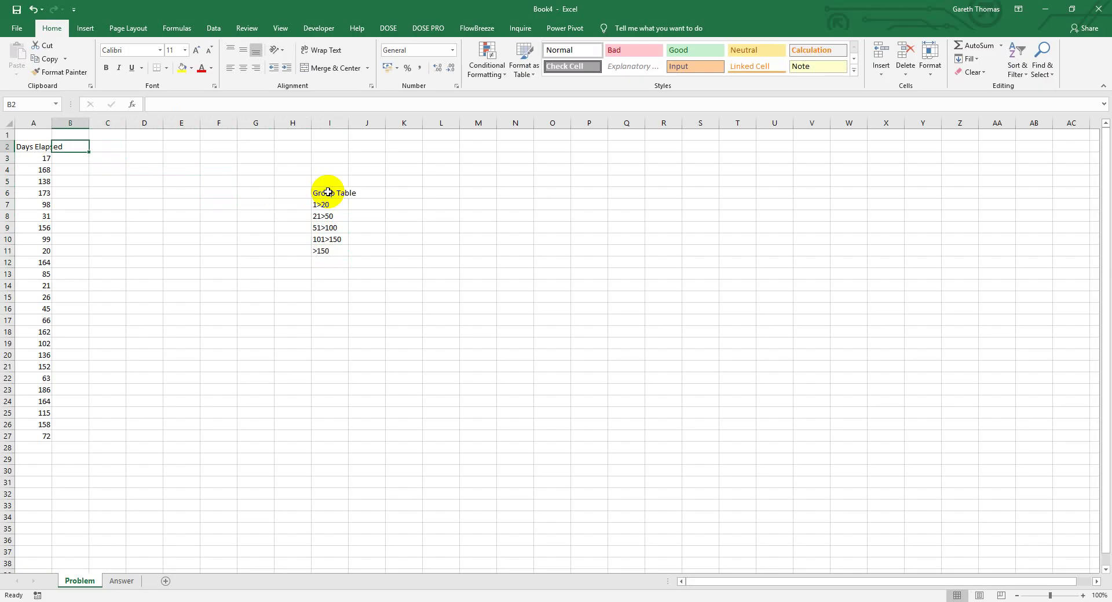
pyautogui.write('Buckets')
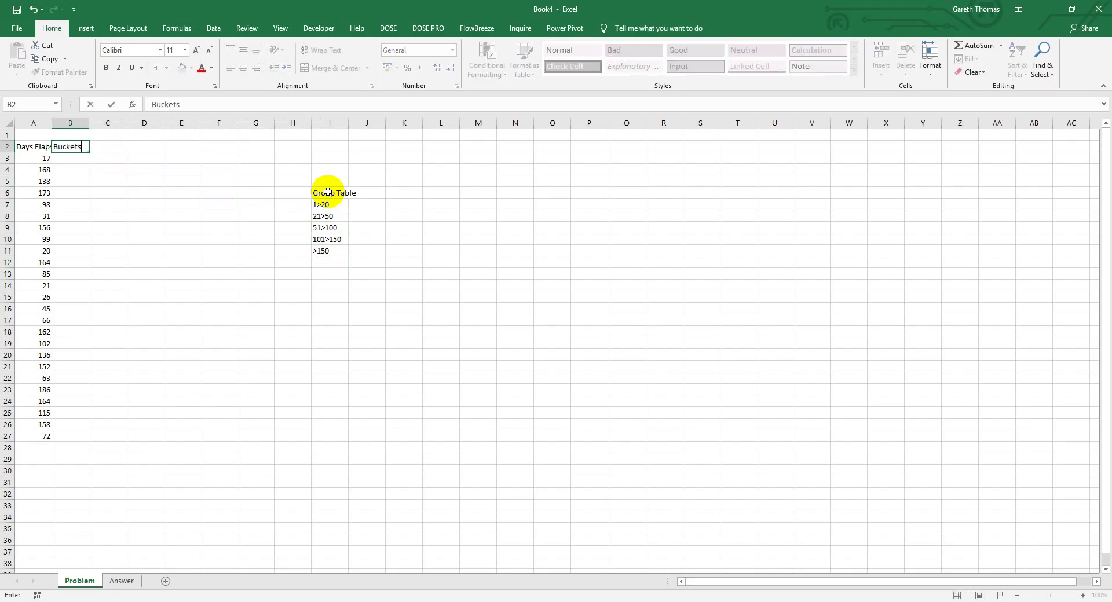
pyautogui.press('Return')
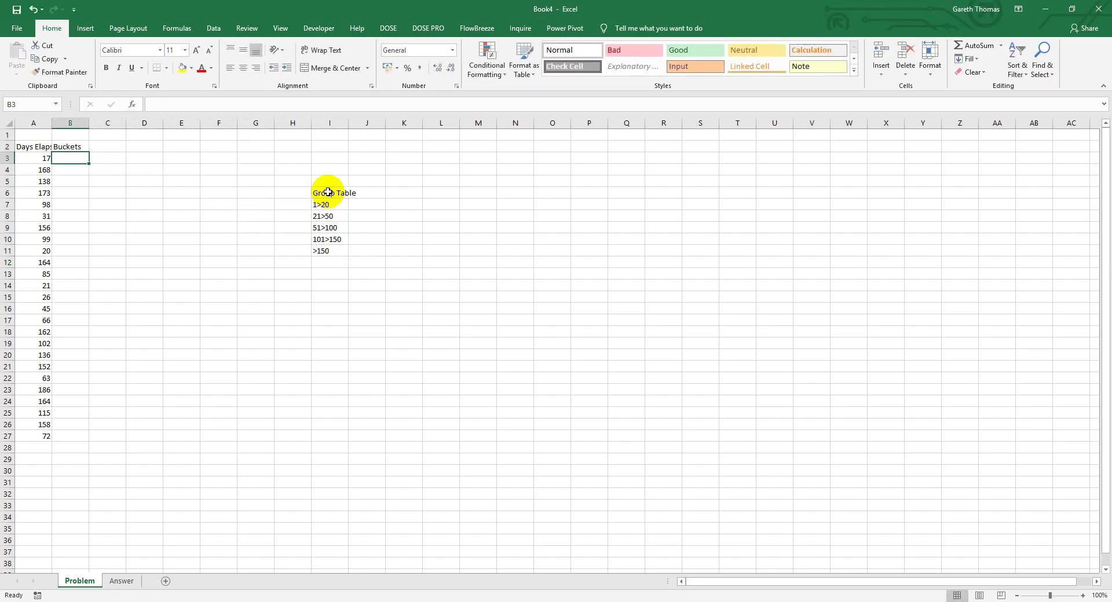
# Step: Enter 1 in cell H7 as the lower limit beside the 1>20 group label
pyautogui.press('Right')
pyautogui.press('Right')
pyautogui.press('Right')
pyautogui.press('Right')
pyautogui.press('Right')
pyautogui.press('Right')
pyautogui.press('Down')
pyautogui.press('Down')
pyautogui.press('Down')
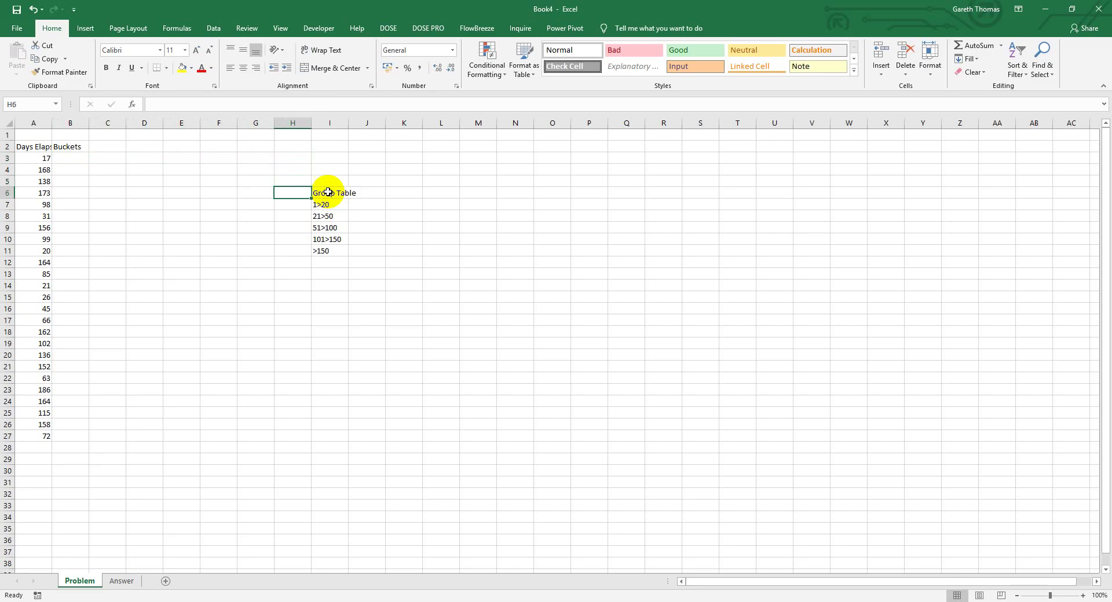
pyautogui.press('Down')
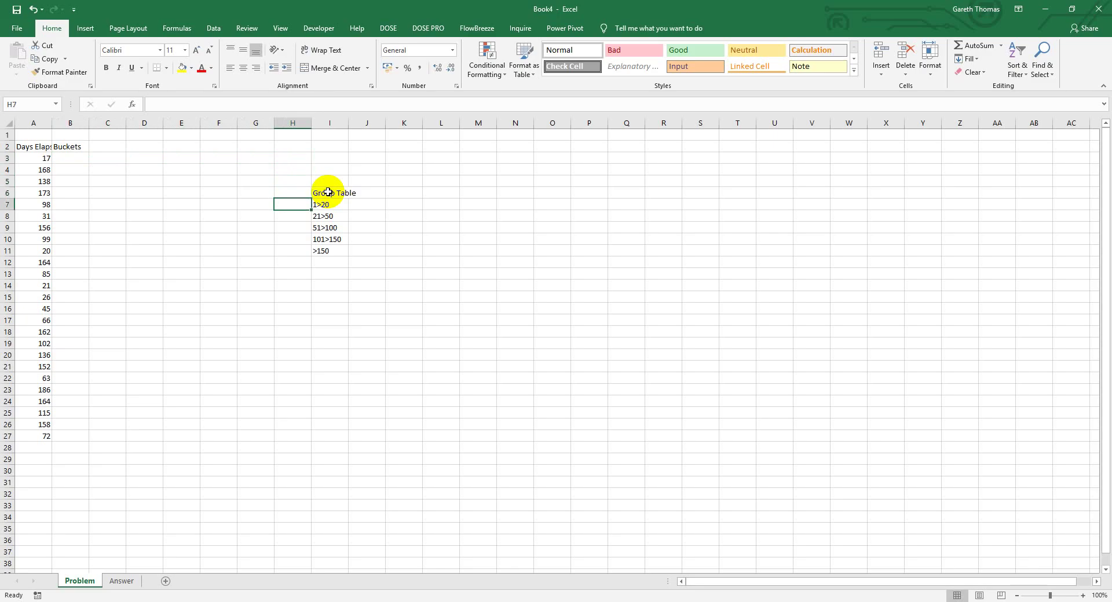
pyautogui.write('1')
pyautogui.press('Return')
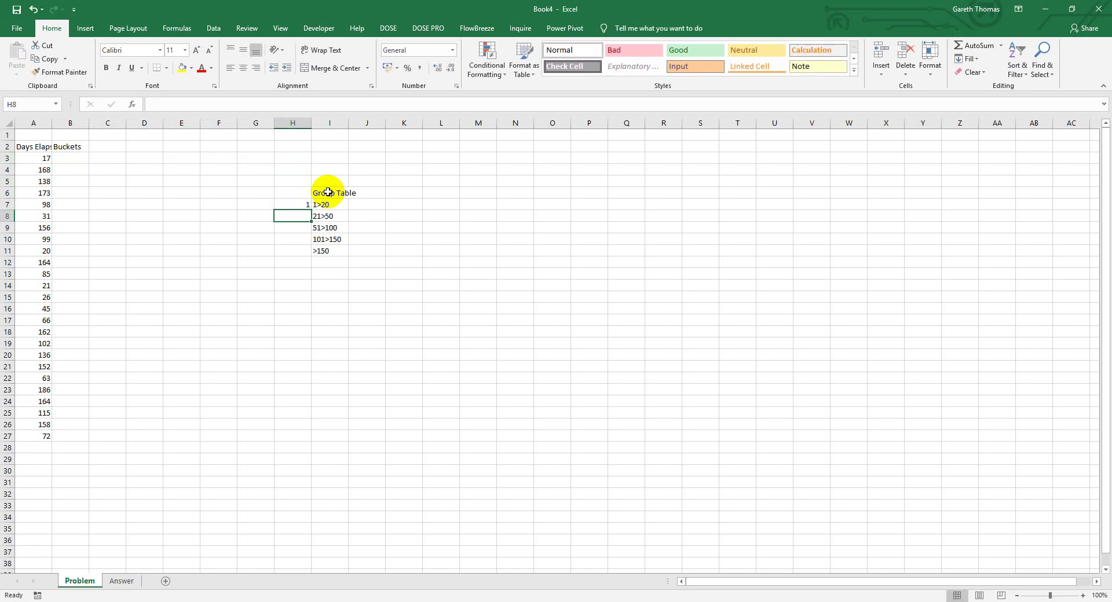
# Step: Enter the lower limits 21, 51, 101 and 151 in cells H8 to H11, beside the remaining group labels
pyautogui.write('21')
pyautogui.press('Return')
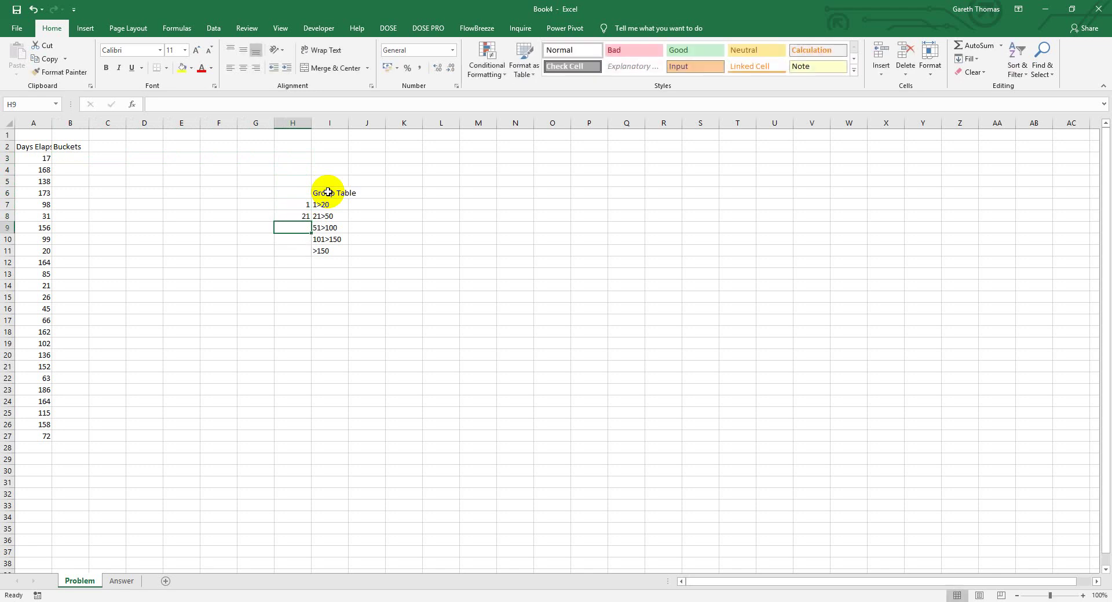
pyautogui.write('51')
pyautogui.press('Return')
pyautogui.write('101')
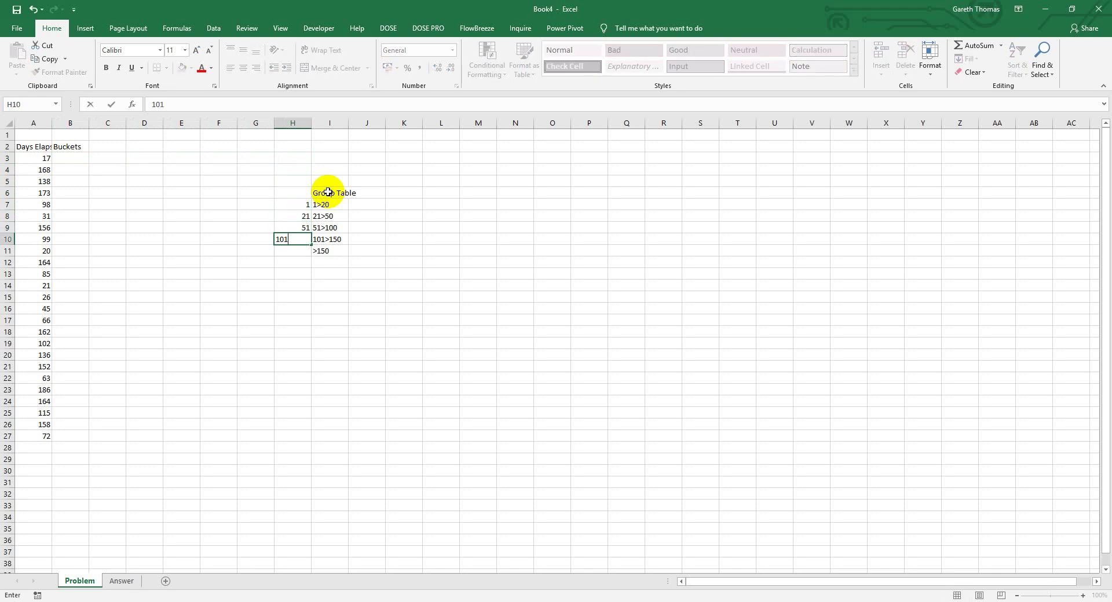
pyautogui.press('Return')
pyautogui.write('15')
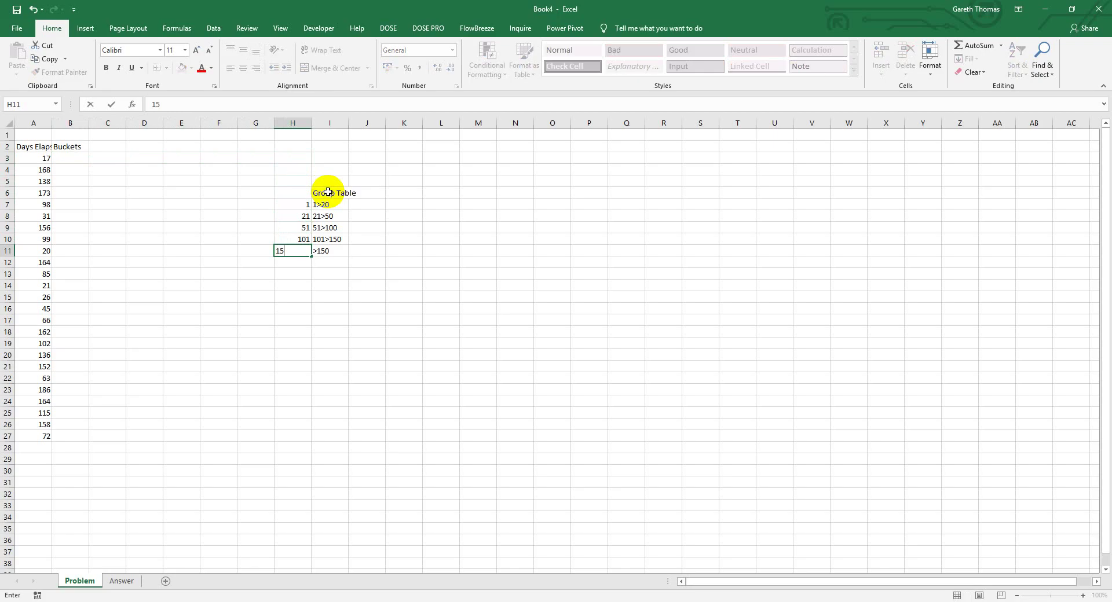
pyautogui.write('1')
pyautogui.press('Tab')
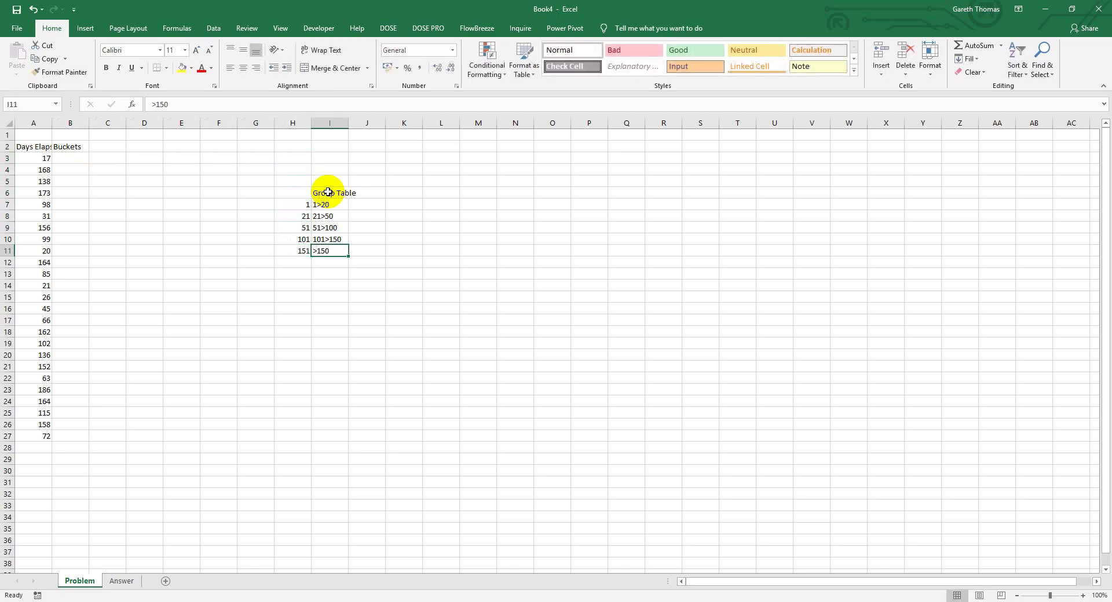
# Step: Change the last group label in cell I11 to >151
pyautogui.press('Up')
pyautogui.press('Down')
pyautogui.press('F2')
pyautogui.press('BackSpace')
pyautogui.write('1')
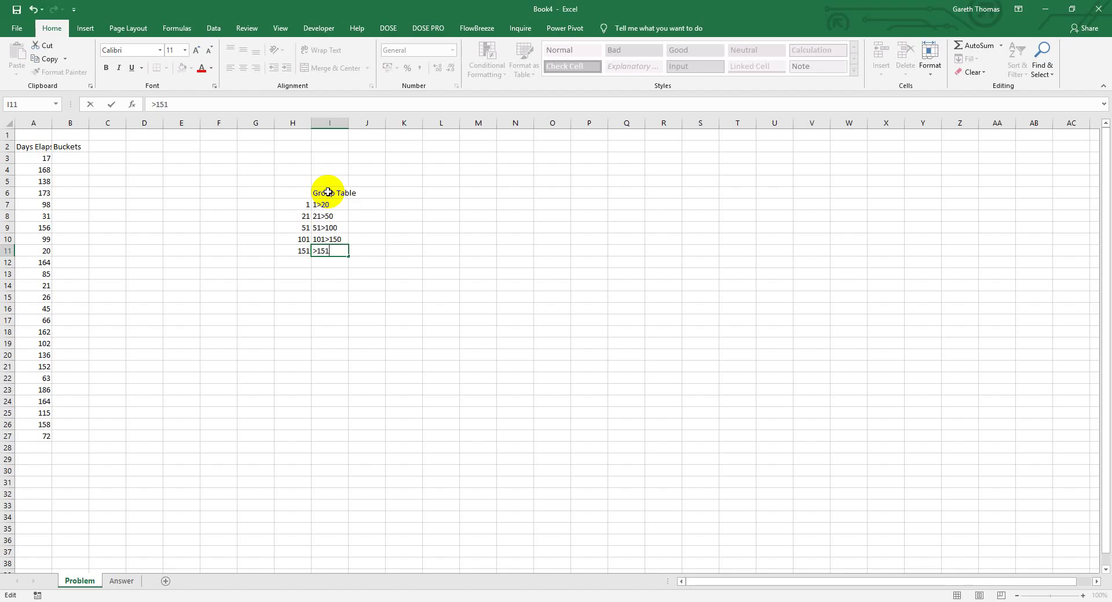
pyautogui.press('Return')
pyautogui.press('Up')
pyautogui.press('Left')
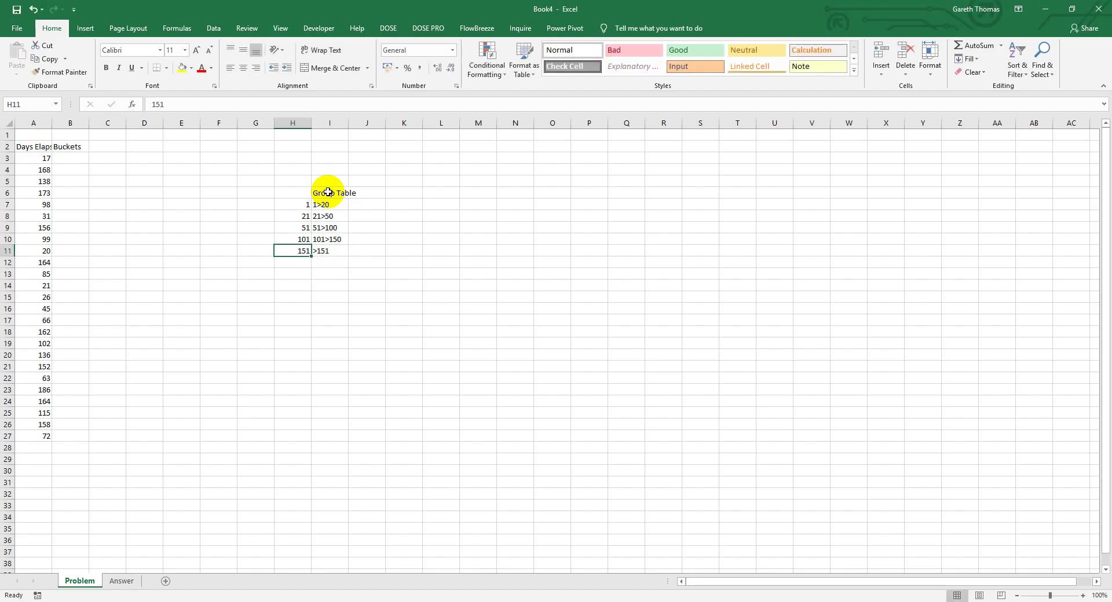
pyautogui.press('Up')
pyautogui.press('Up')
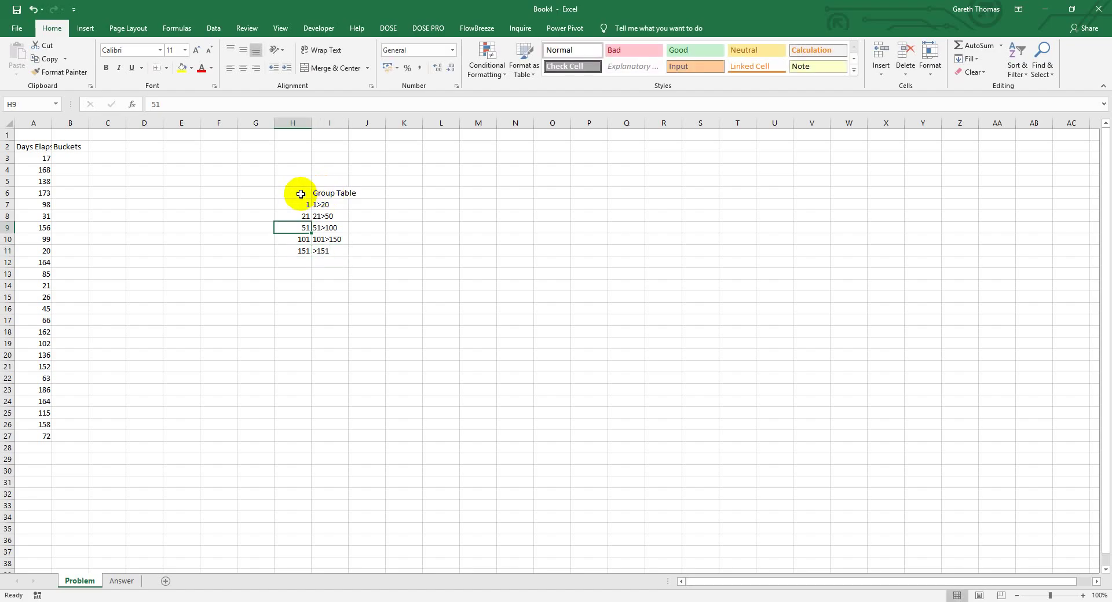
# Step: Name the lookup range H7:I11 groupings
pyautogui.moveTo(300, 203); pyautogui.dragTo(318, 259)
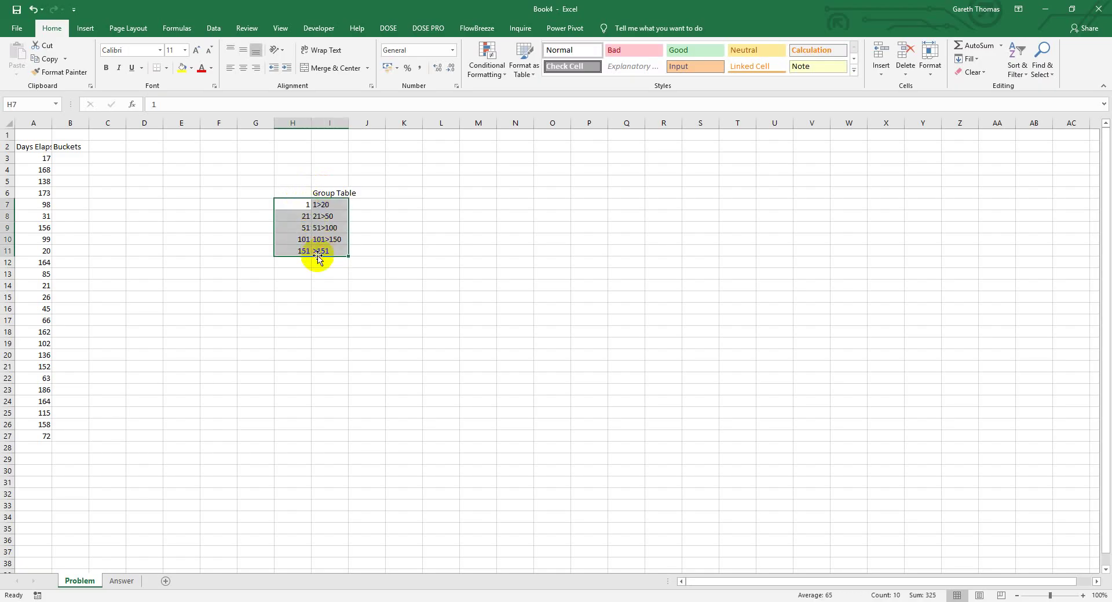
pyautogui.click(28, 105)
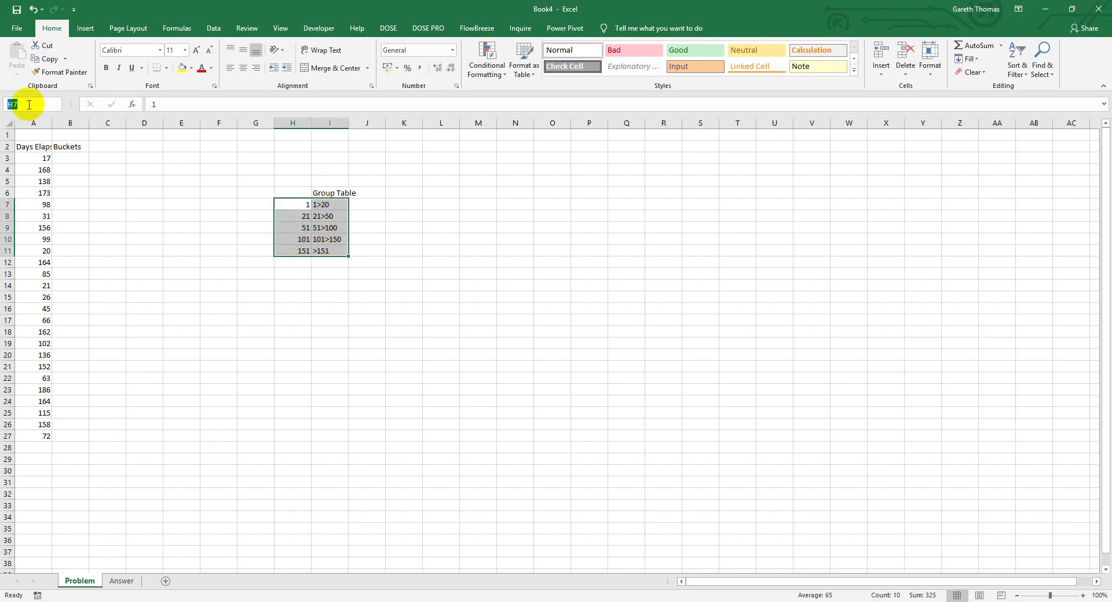
pyautogui.write('groupings')
pyautogui.press('Return')
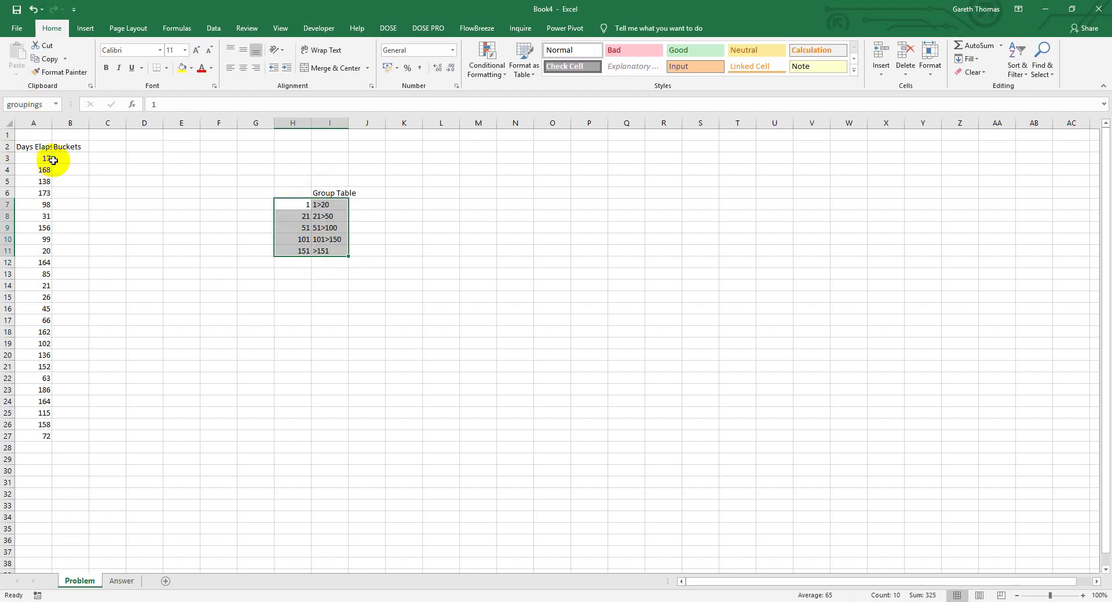
pyautogui.click(75, 158)
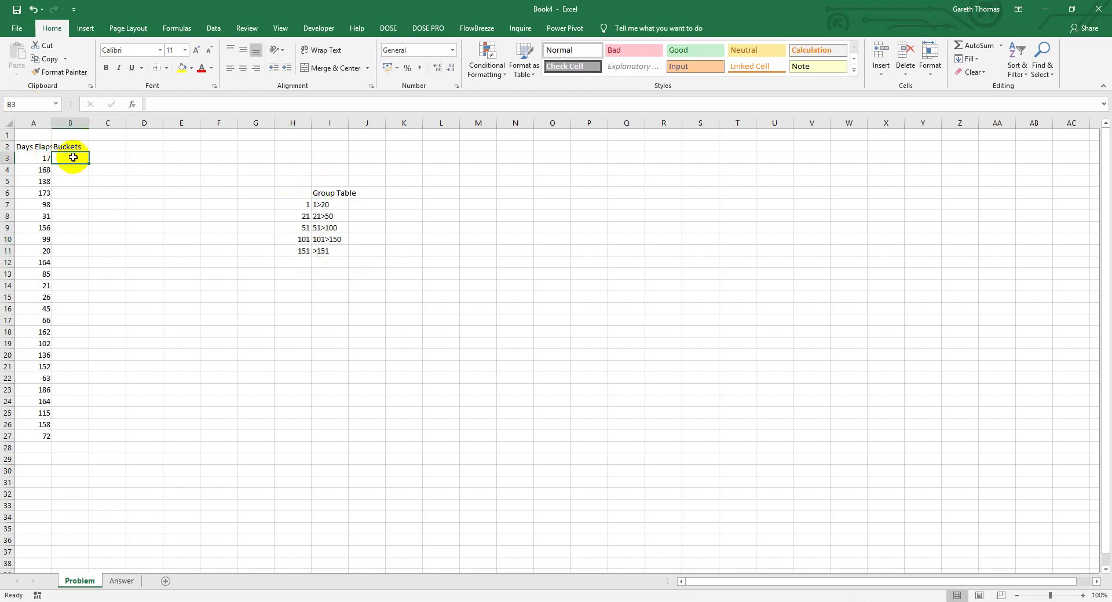
pyautogui.write('=vl')
pyautogui.press('Tab')
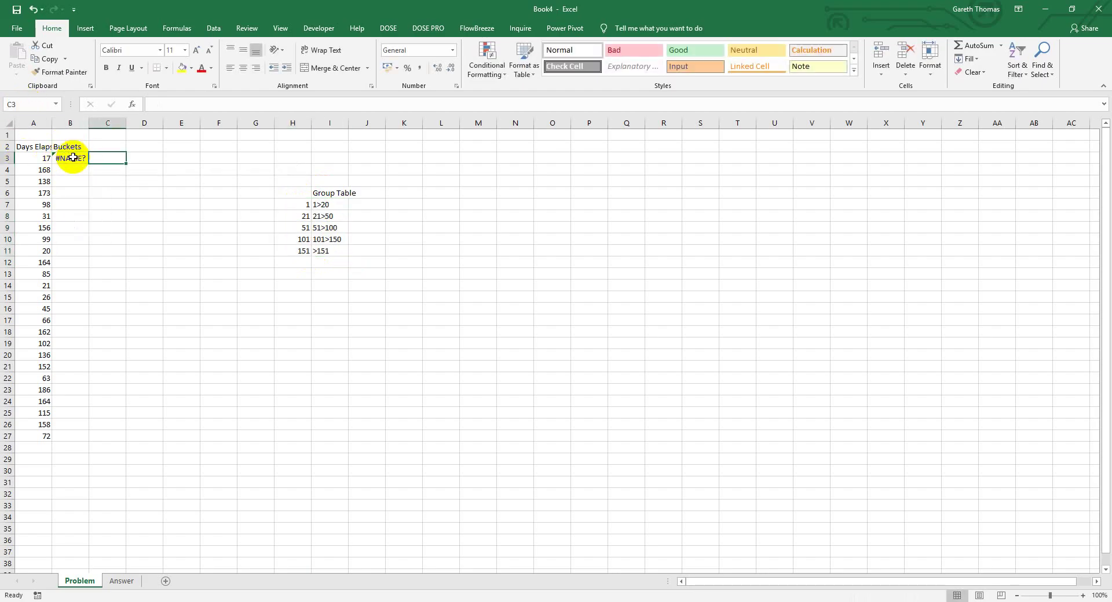
pyautogui.click(73, 157)
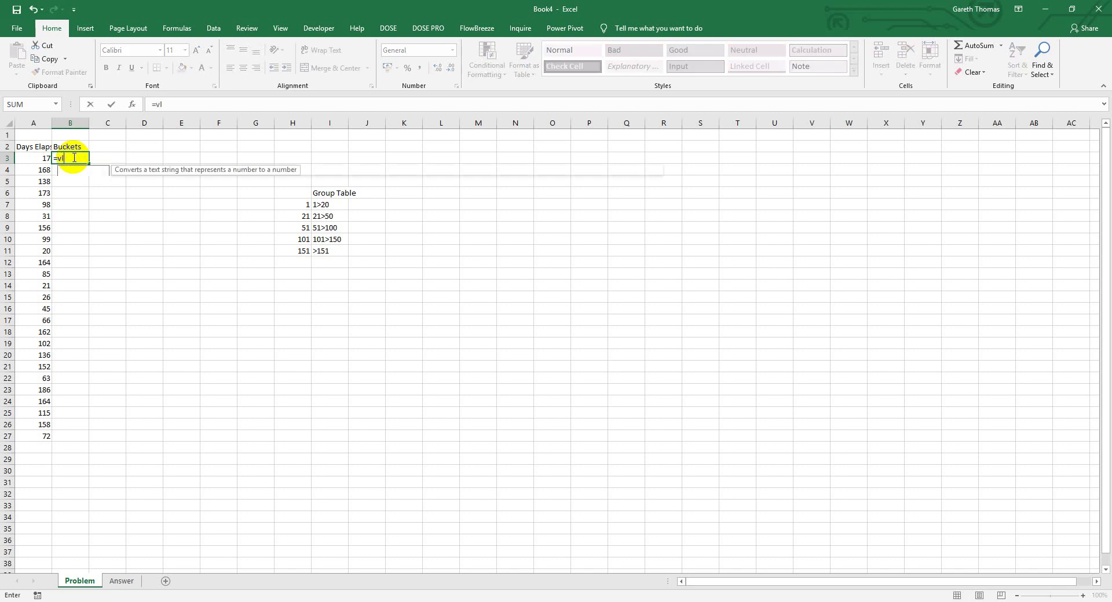
pyautogui.press('Tab')
pyautogui.click(72, 157)
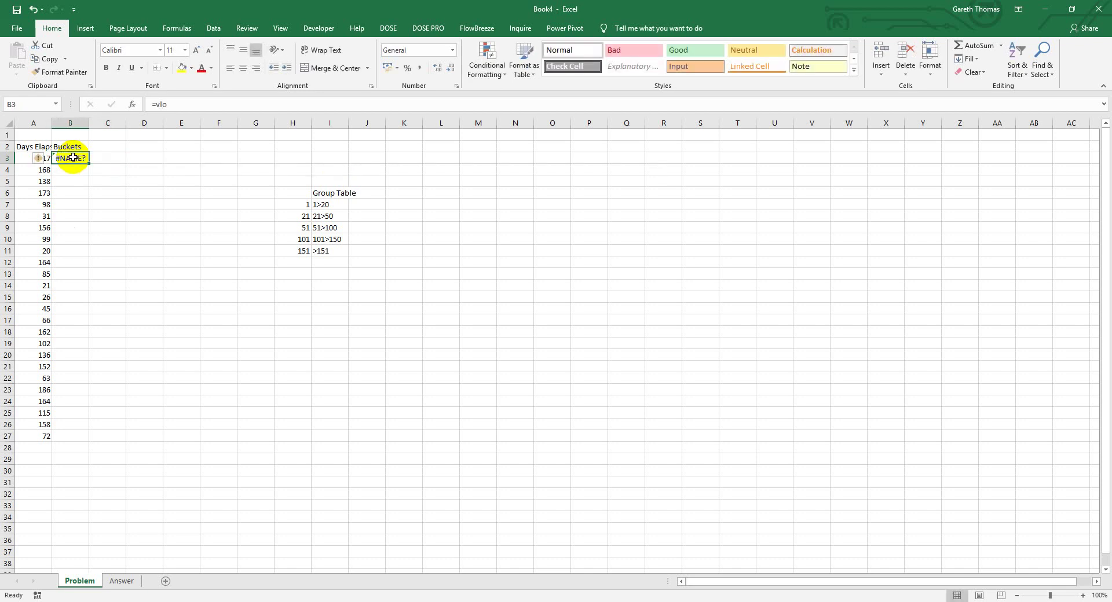
# Step: Enter the formula =VLOOKUP(A3,groupings,2,1) in cell B3 to look up the bucket with an approximate match
pyautogui.doubleClick(72, 156)
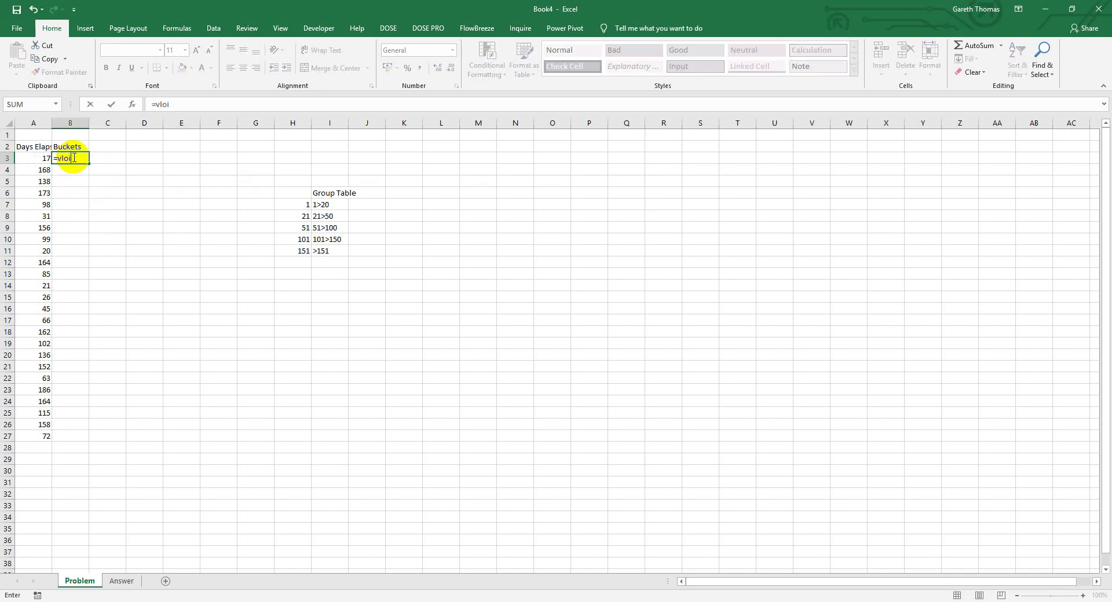
pyautogui.write('ok')
pyautogui.press('BackSpace')
pyautogui.press('BackSpace')
pyautogui.write('k')
pyautogui.press('Tab')
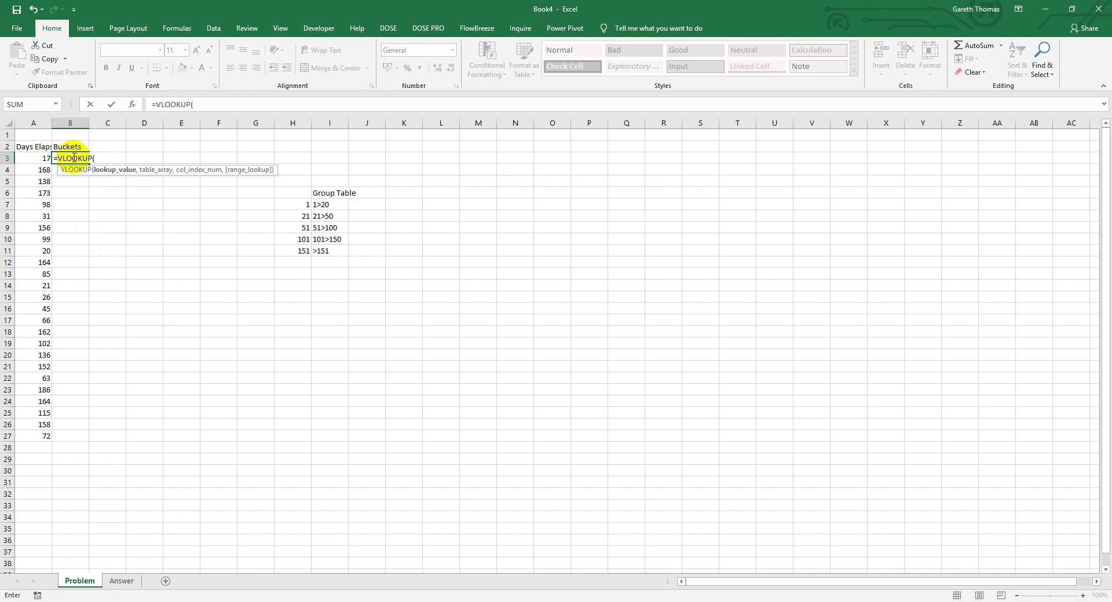
pyautogui.press('Left')
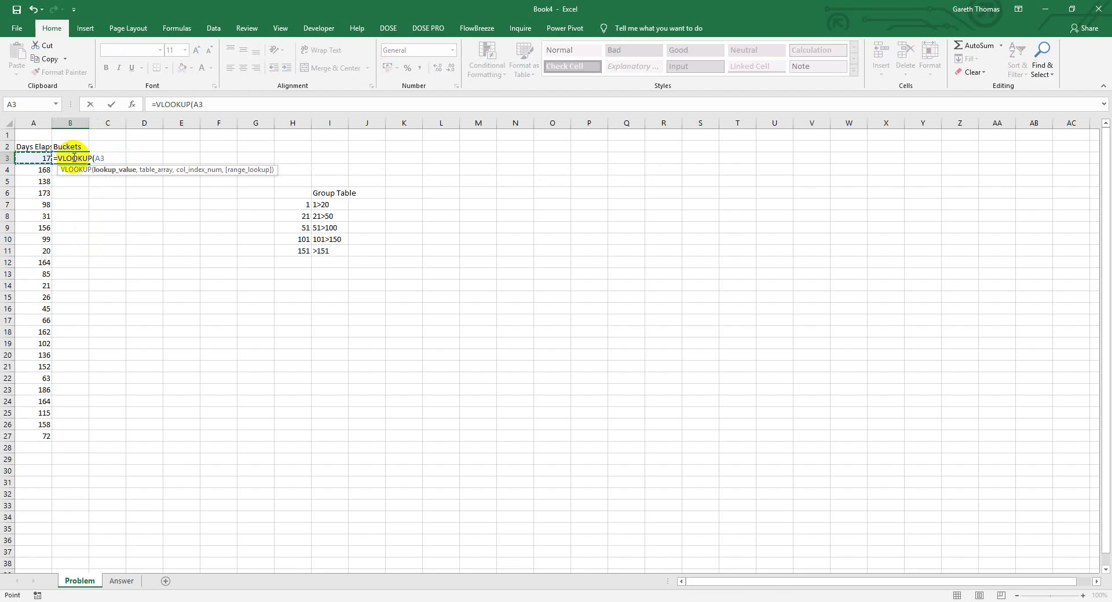
pyautogui.write(',group')
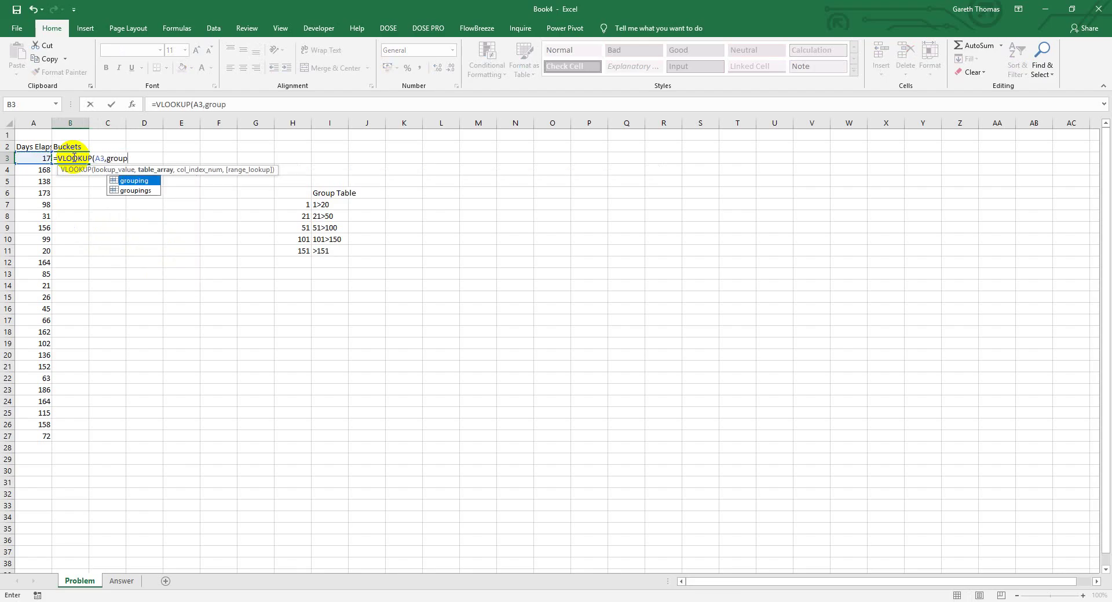
pyautogui.write('ings')
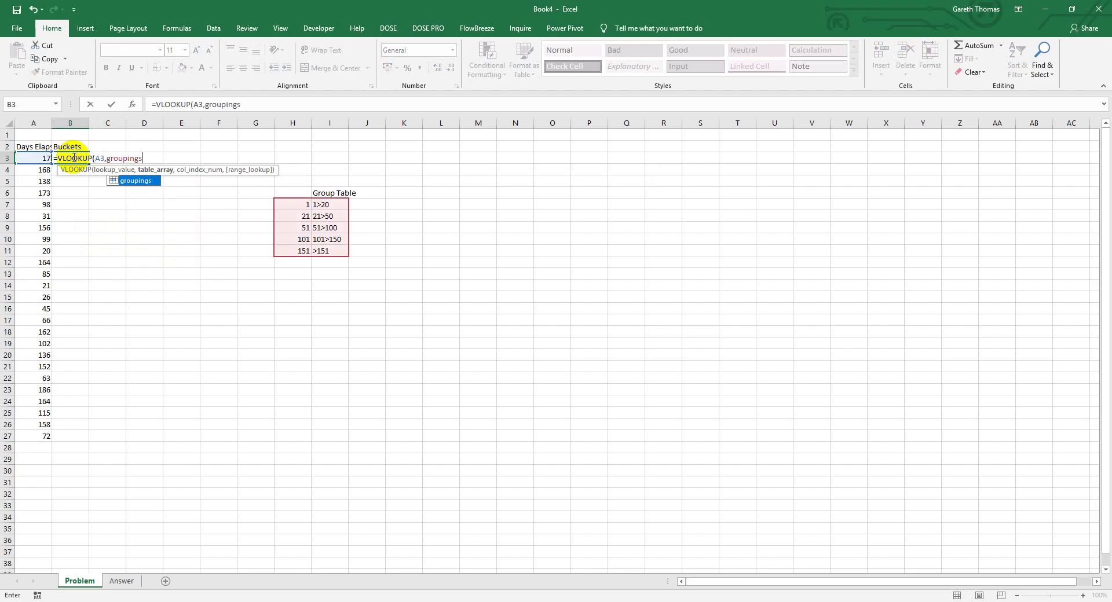
pyautogui.write(',')
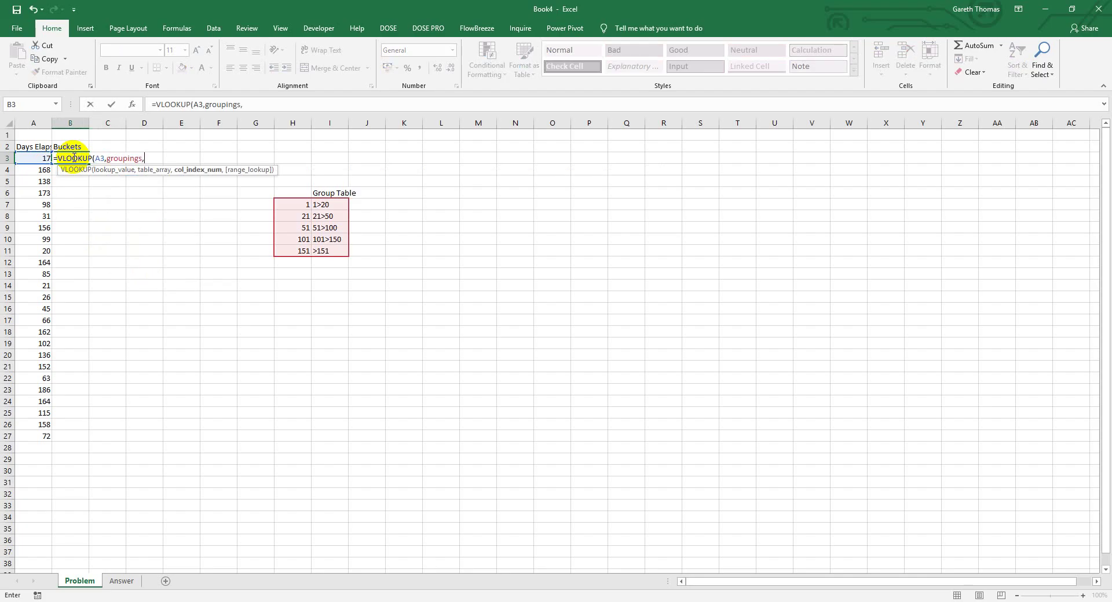
pyautogui.write('2,')
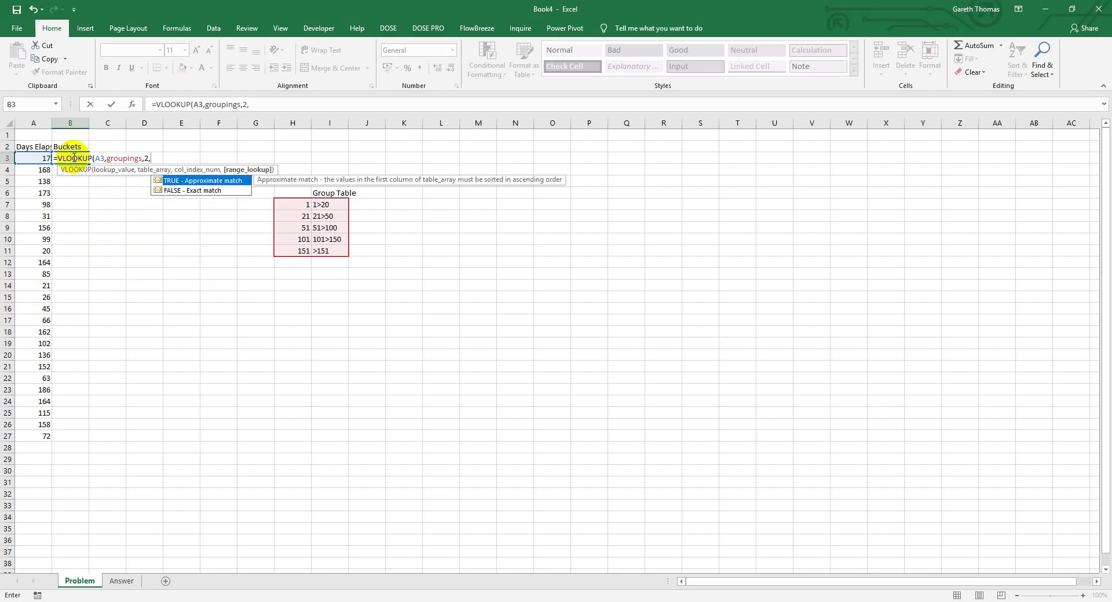
pyautogui.write('1)')
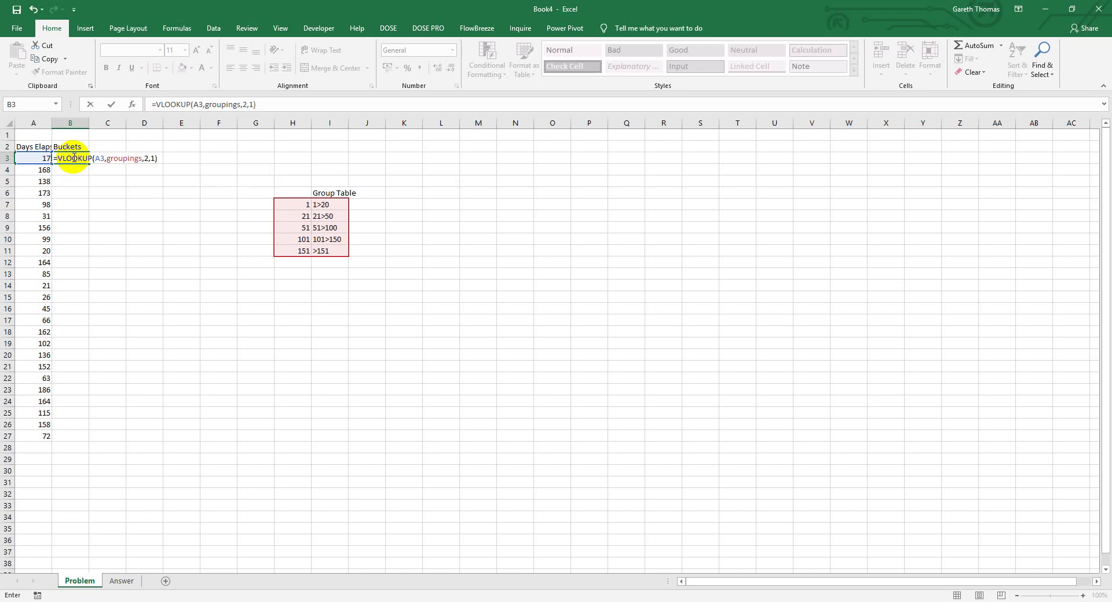
pyautogui.press('Return')
# Step: Fill the bucket lookup formula from B3 down to B27, alongside all the Days Elapsed values
pyautogui.click(73, 157)
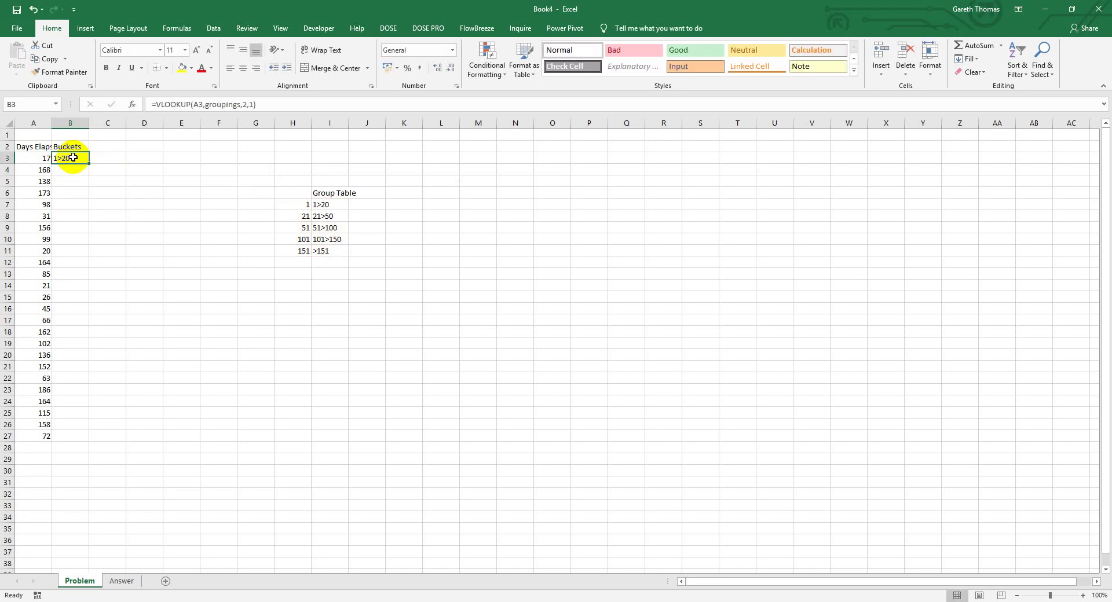
pyautogui.hotkey('ctrl', 'c')
pyautogui.press('Escape')
pyautogui.doubleClick(83, 162)
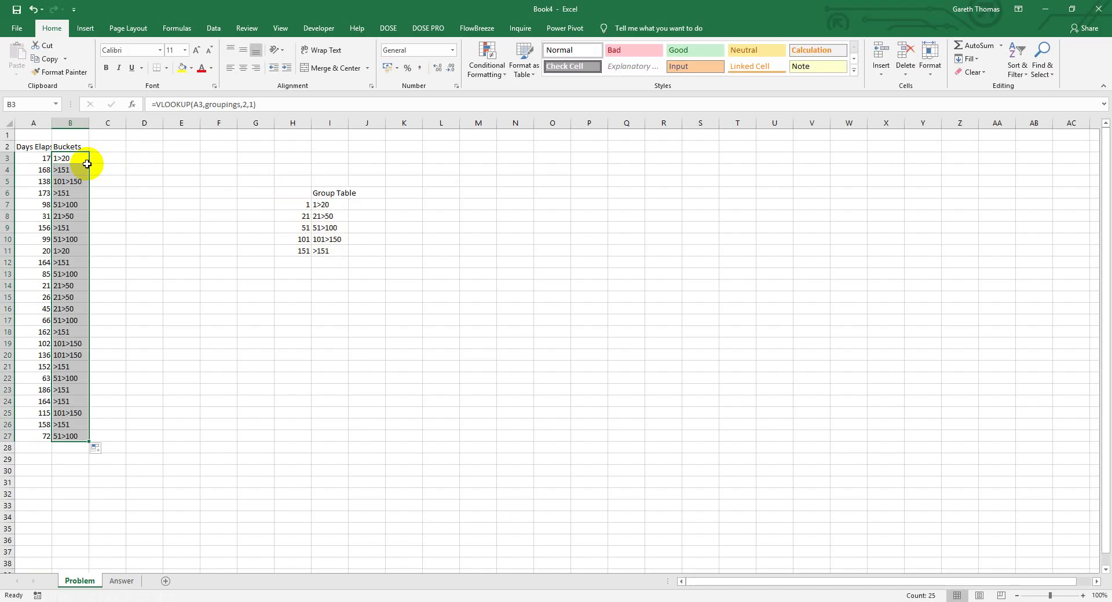
# Step: Sort the data by Days Elapsed from smallest to largest
pyautogui.click(36, 159)
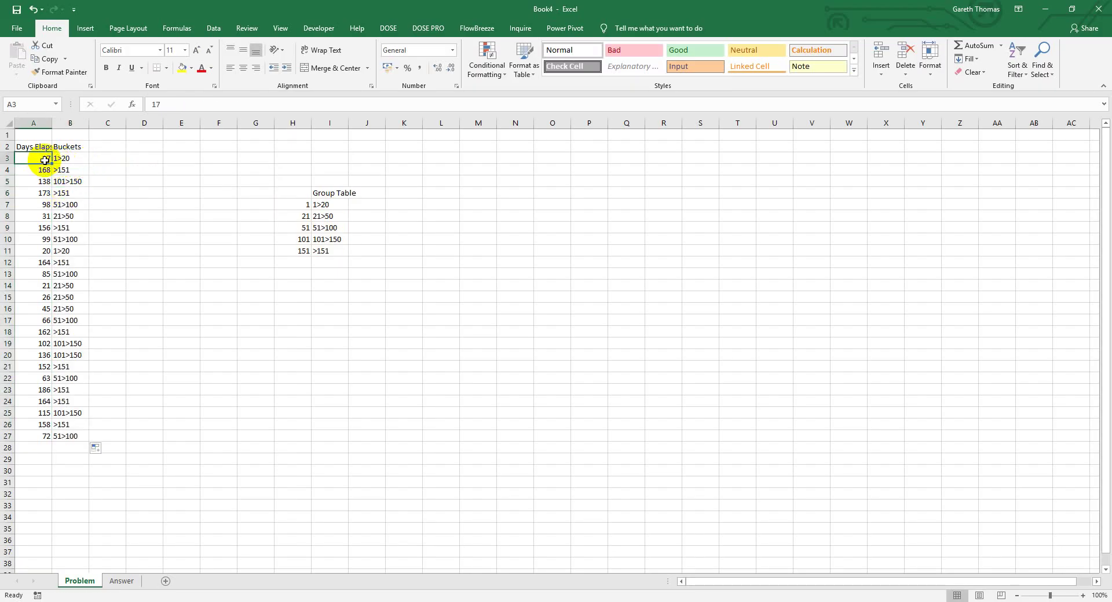
pyautogui.click(1026, 67)
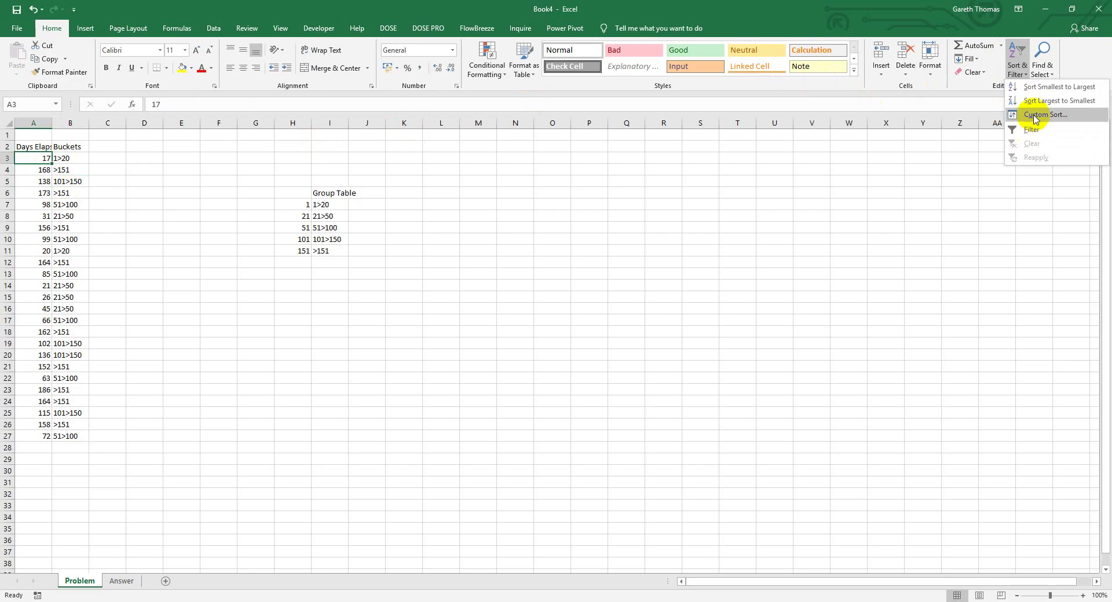
pyautogui.click(1041, 88)
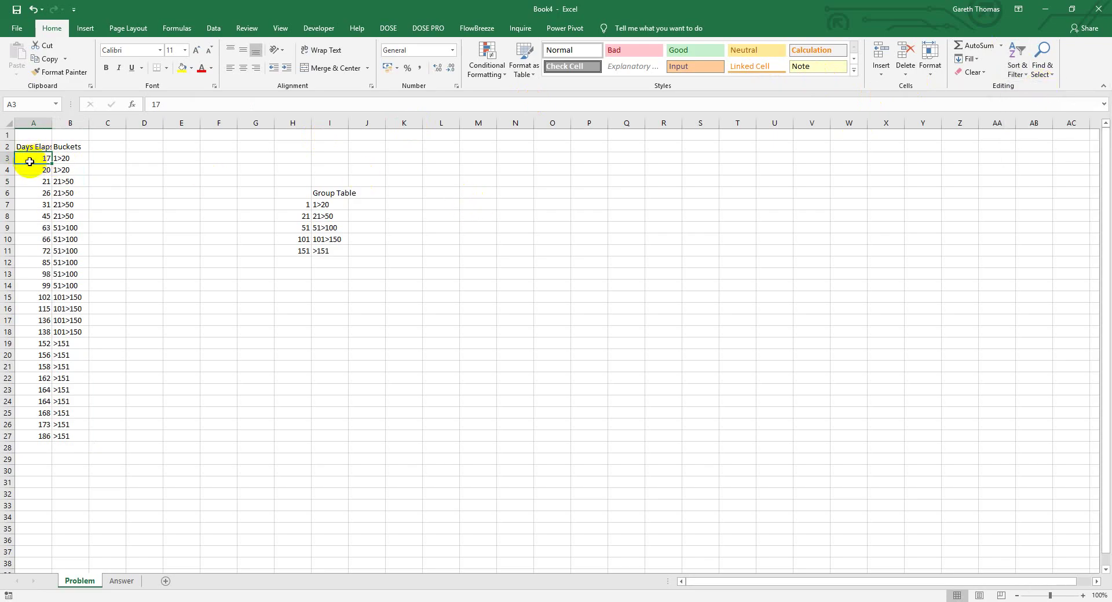
# Step: Check the buckets assigned to several Days Elapsed values, and fit column A's width to its contents
pyautogui.click(74, 162)
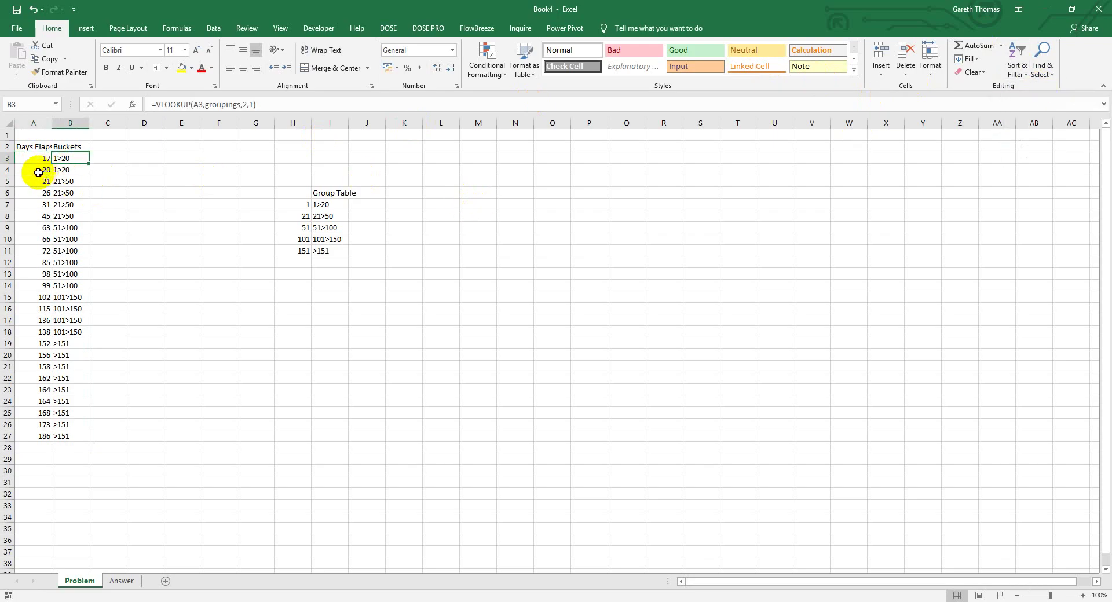
pyautogui.click(73, 181)
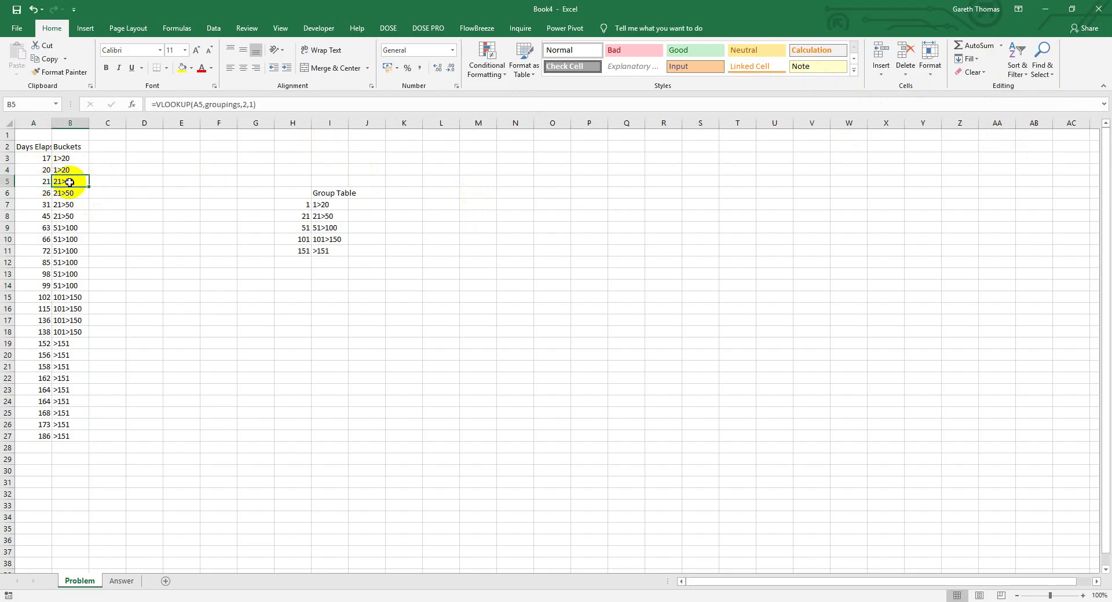
pyautogui.click(65, 251)
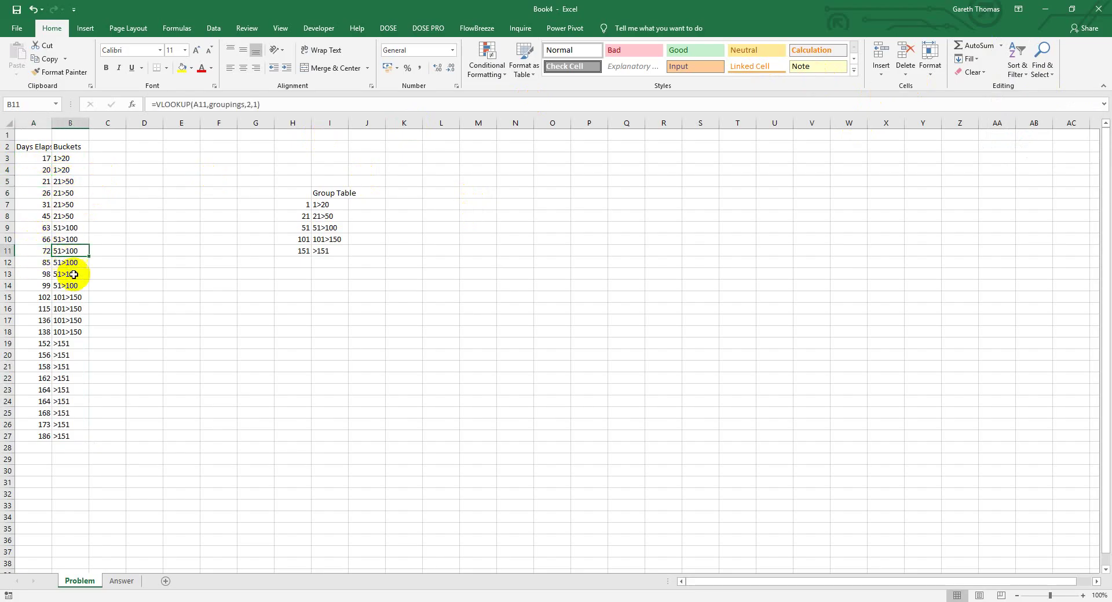
pyautogui.click(35, 400)
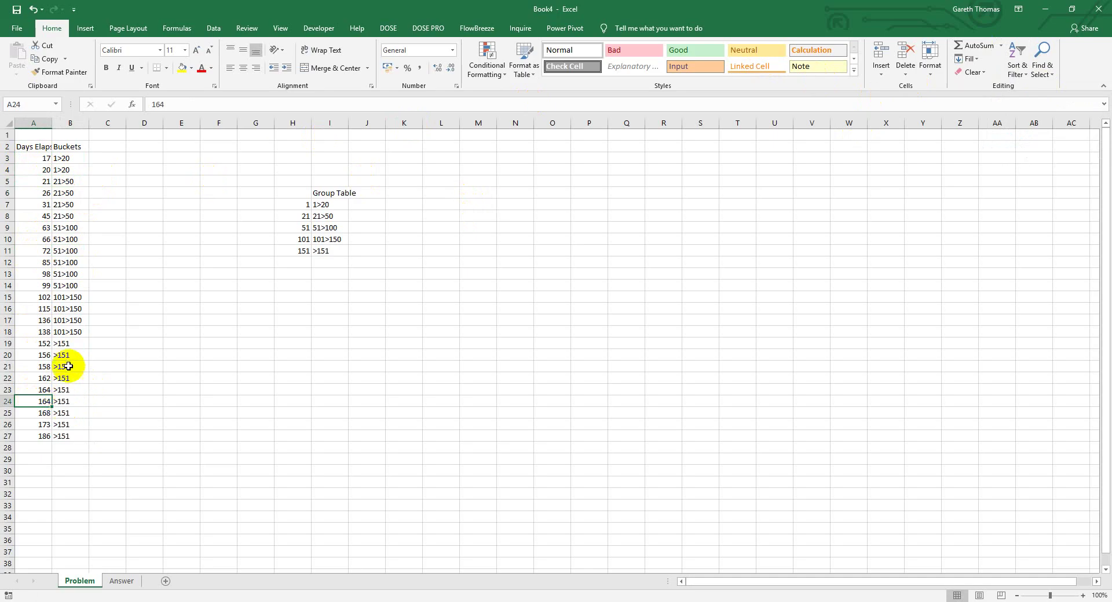
pyautogui.click(41, 309)
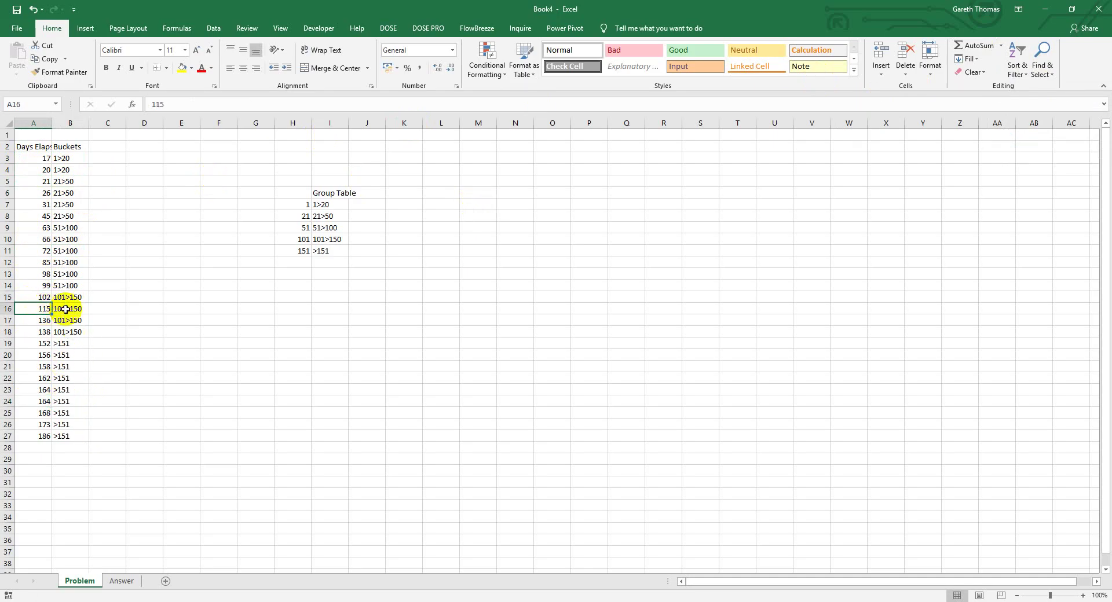
pyautogui.doubleClick(53, 121)
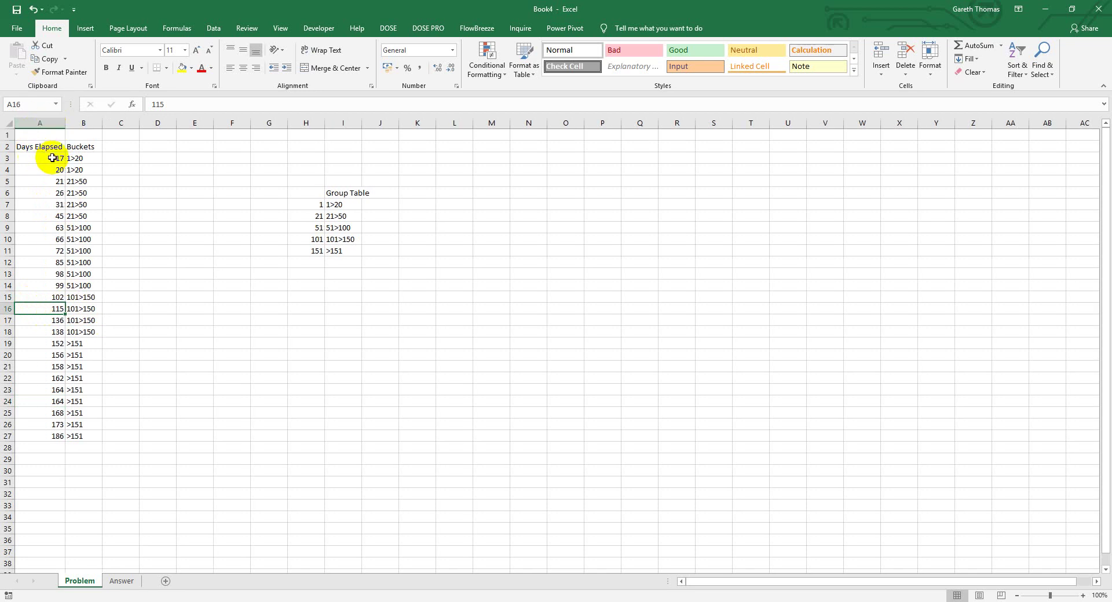
pyautogui.moveTo(34, 160); pyautogui.dragTo(33, 435)
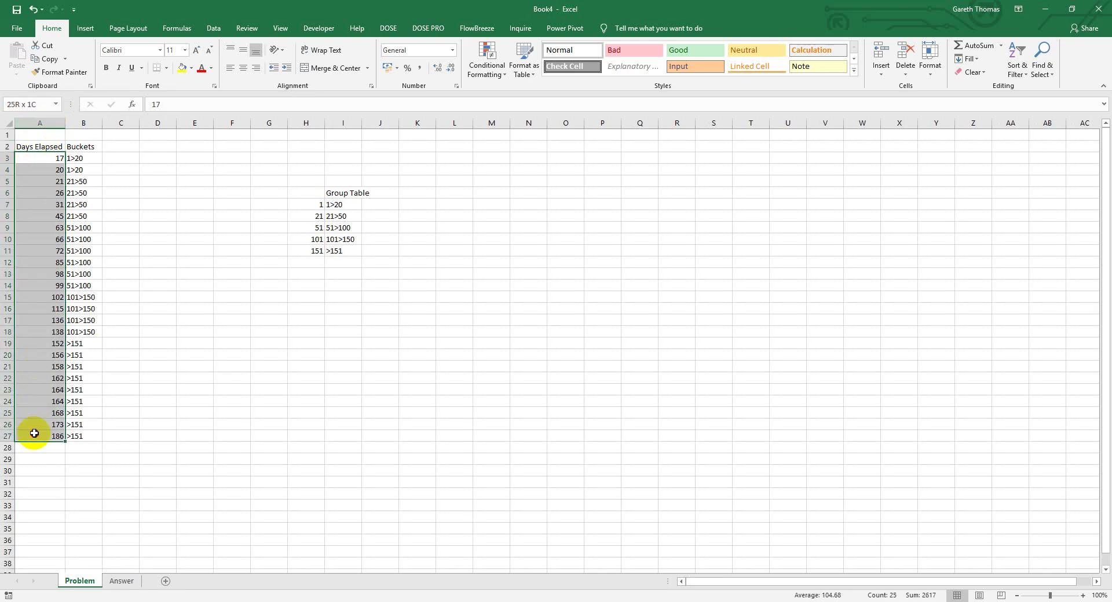
pyautogui.press('Right')
pyautogui.click(89, 145)
pyautogui.click(84, 158)
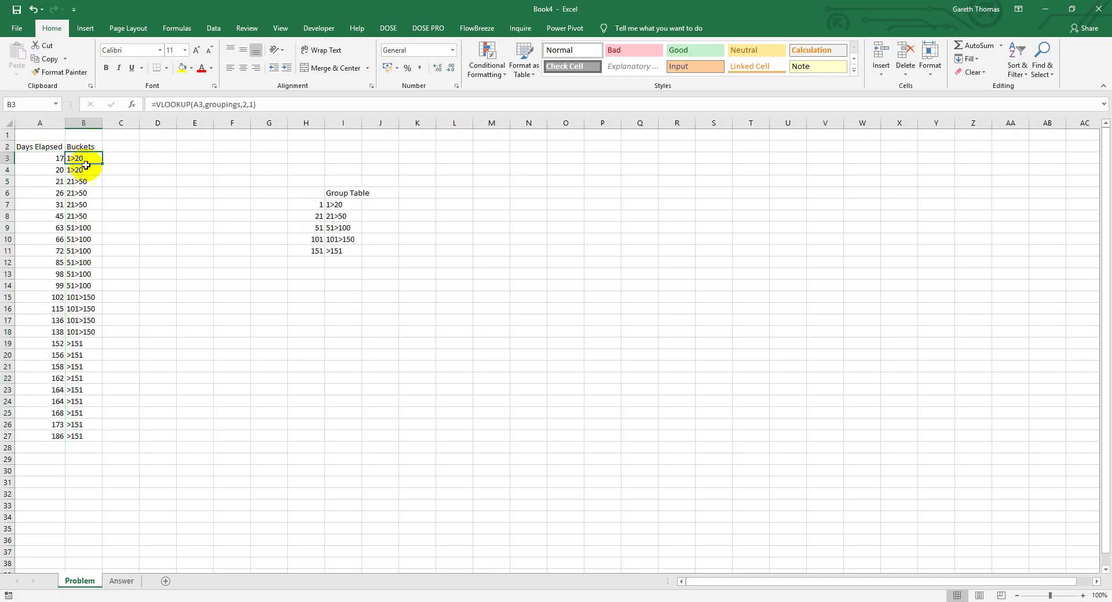
# Step: Add filters to the Days Elapsed and Buckets headers, and view the Buckets filter choices without applying any
pyautogui.click(83, 147)
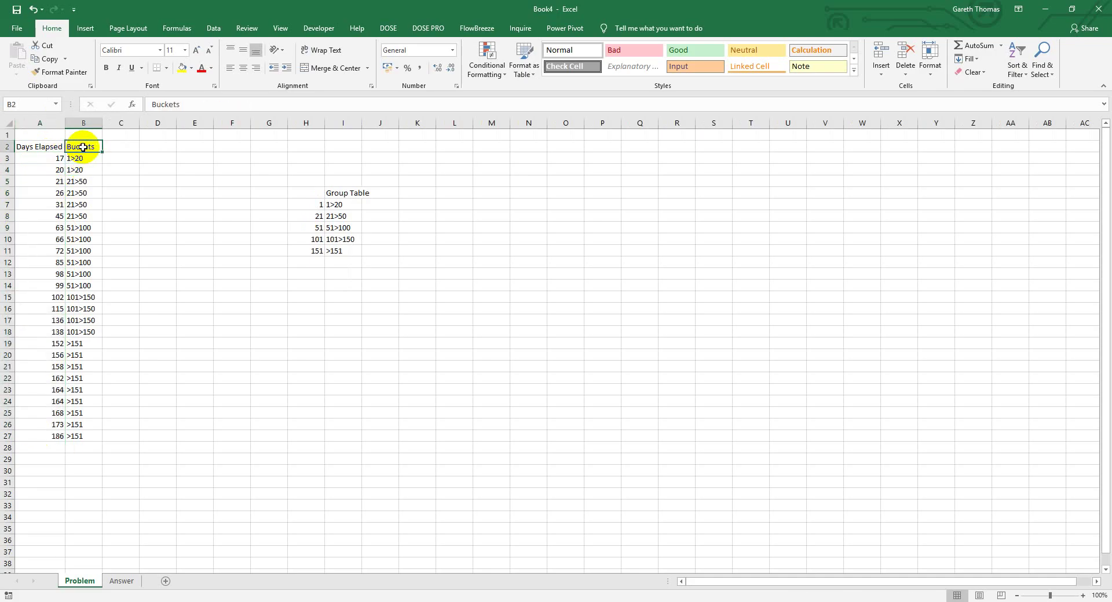
pyautogui.click(1017, 58)
pyautogui.click(1046, 128)
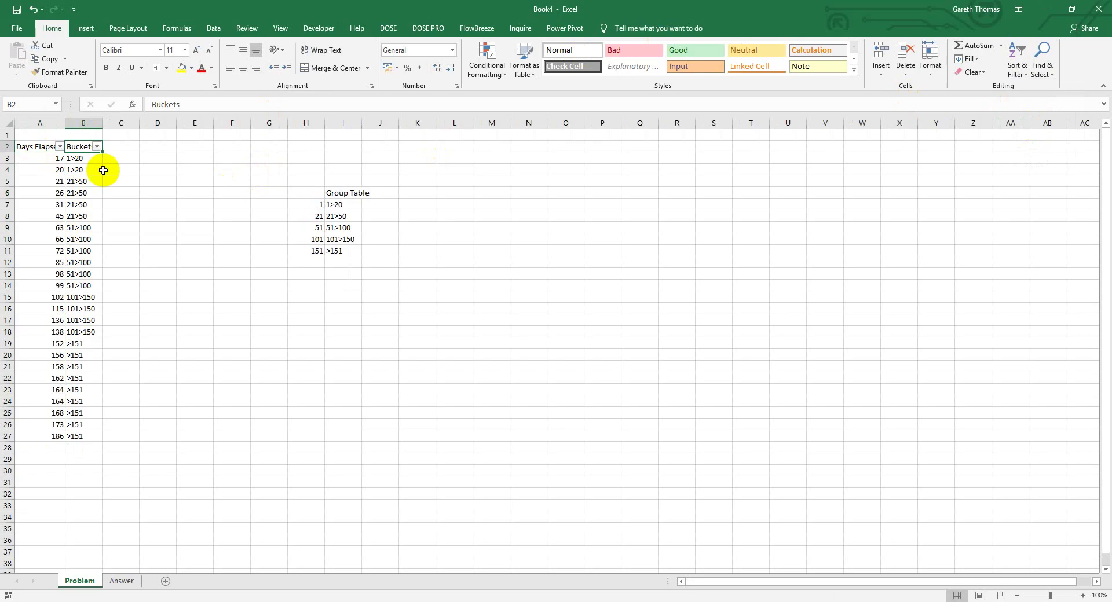
pyautogui.click(97, 147)
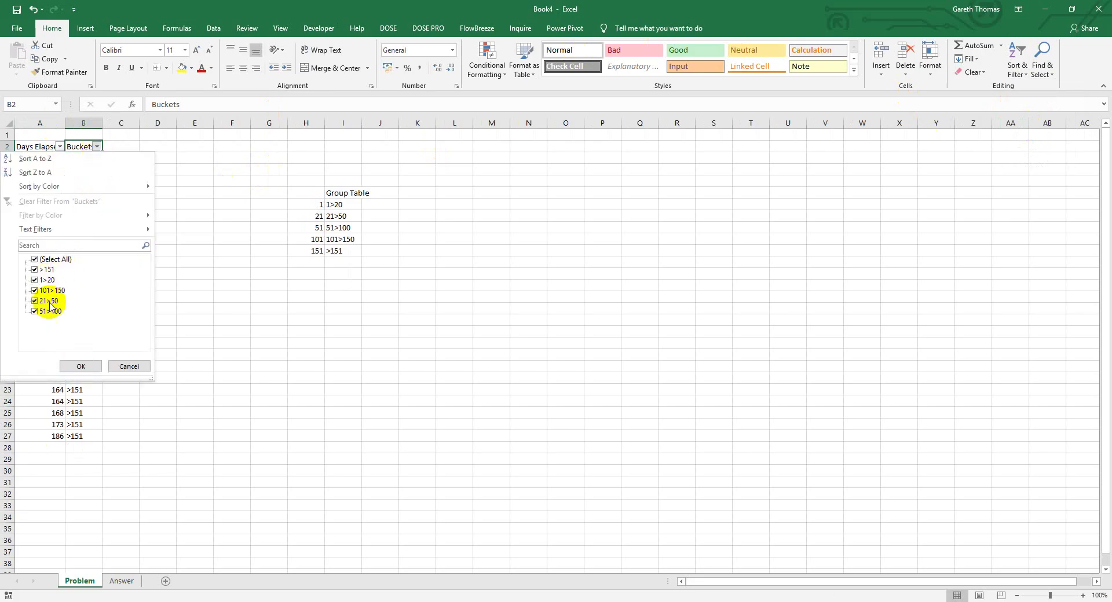
pyautogui.click(129, 366)
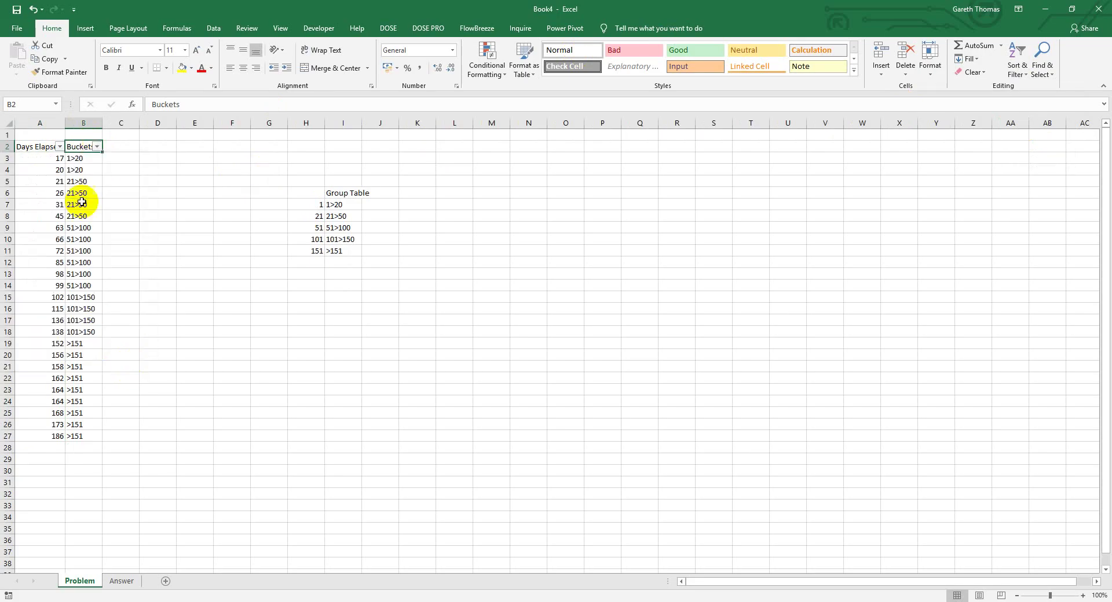